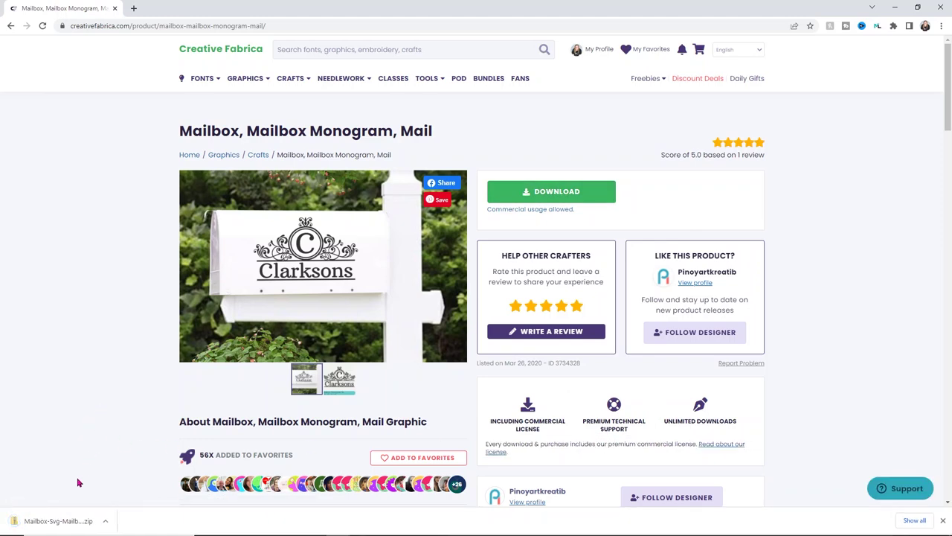
Open the downloaded Mailbox-Svg zip archive and extract all of its contents
click(65, 517)
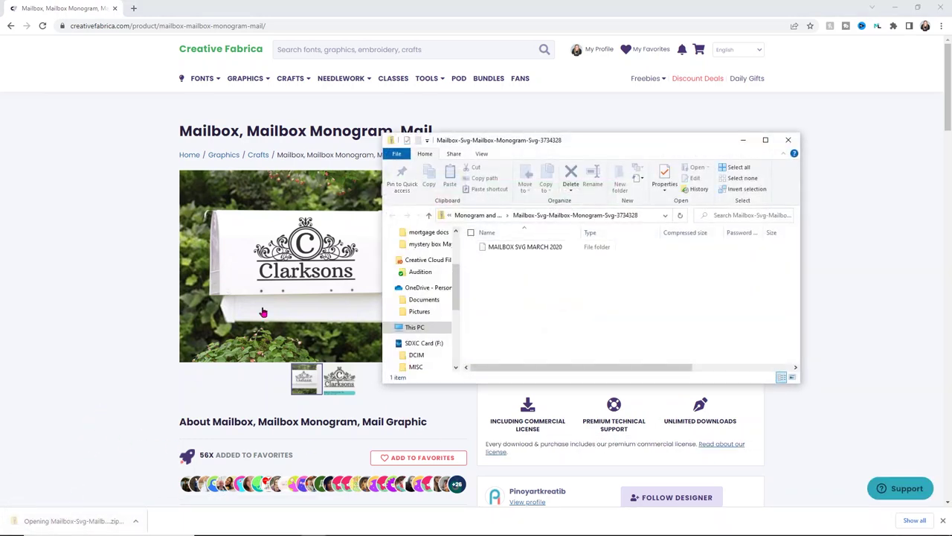
click(703, 184)
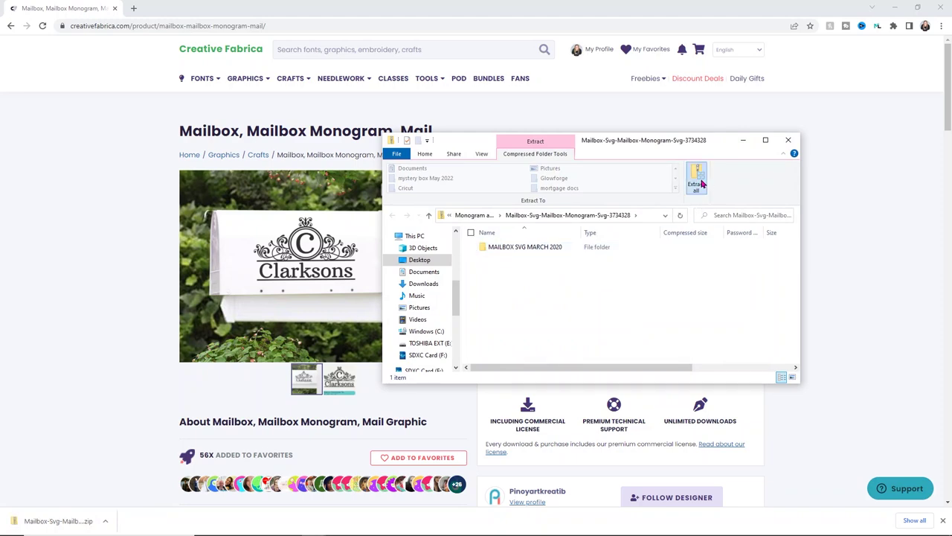
click(565, 367)
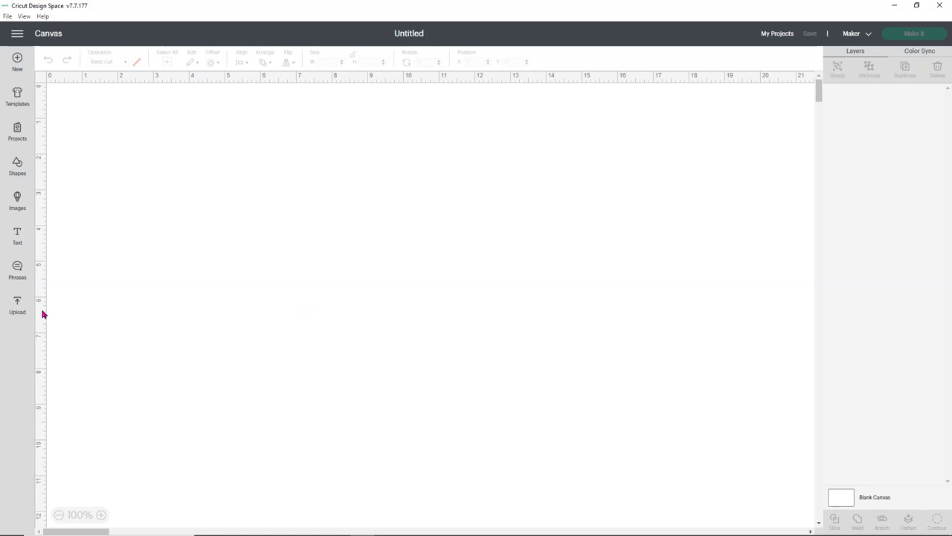
In Cricut Design Space, upload the SVG file from the extracted MAILBOX SVG MARCH 2020 folder and add the image to the canvas
click(17, 305)
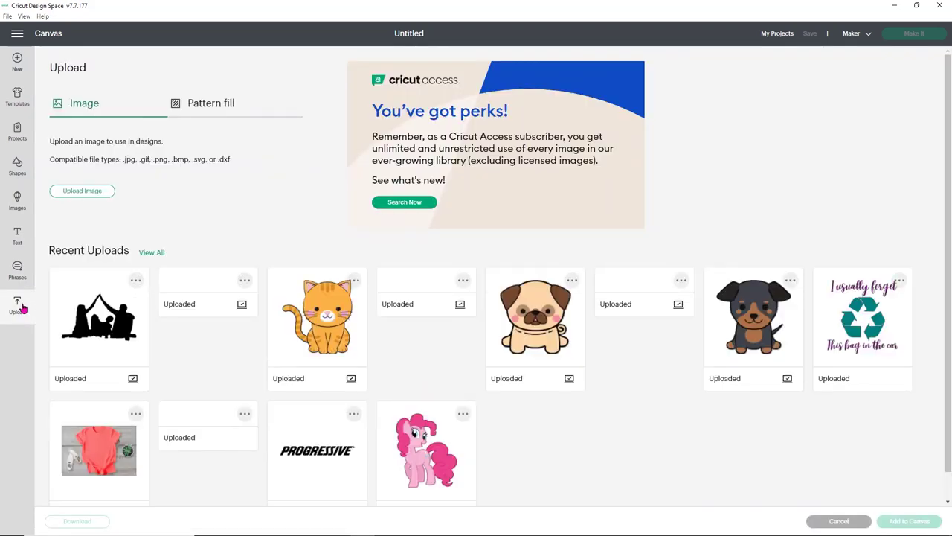
click(86, 194)
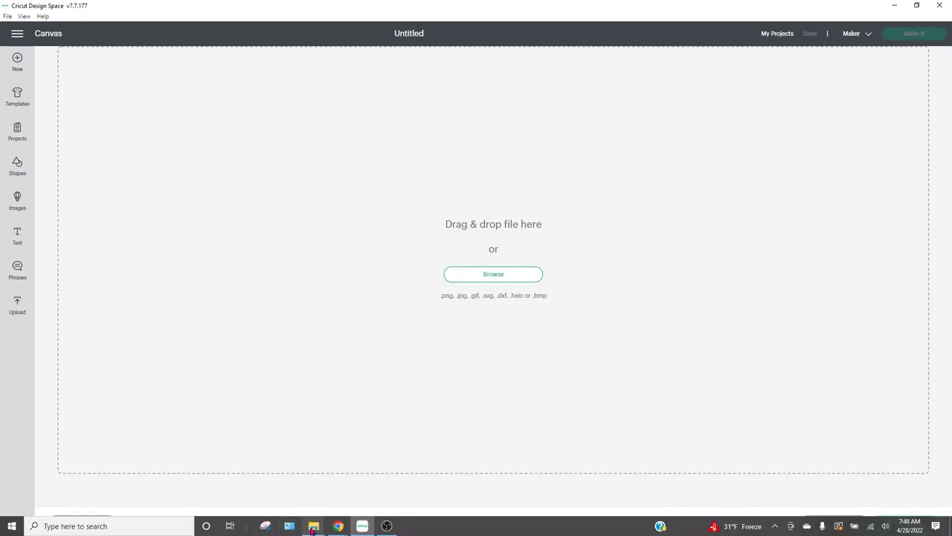
mouse_move(314, 529)
click(379, 482)
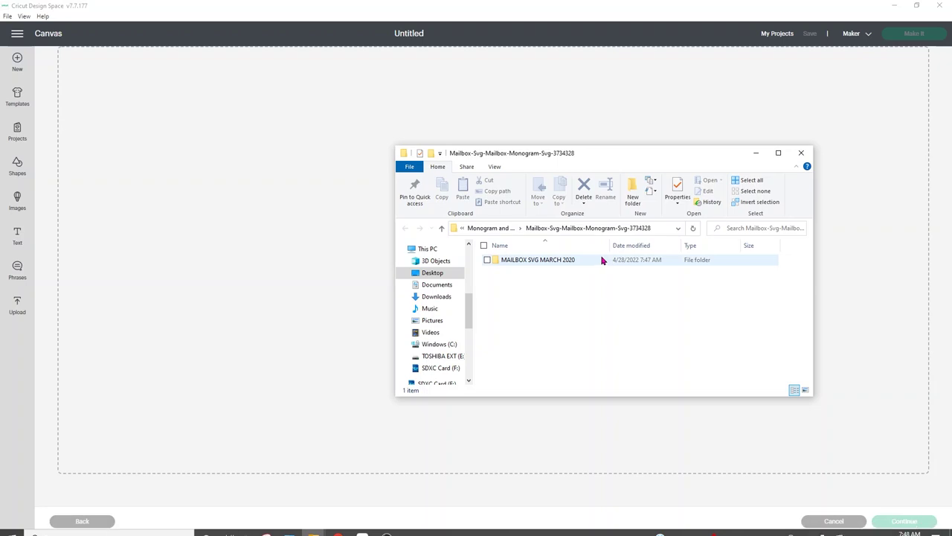
double_click(575, 262)
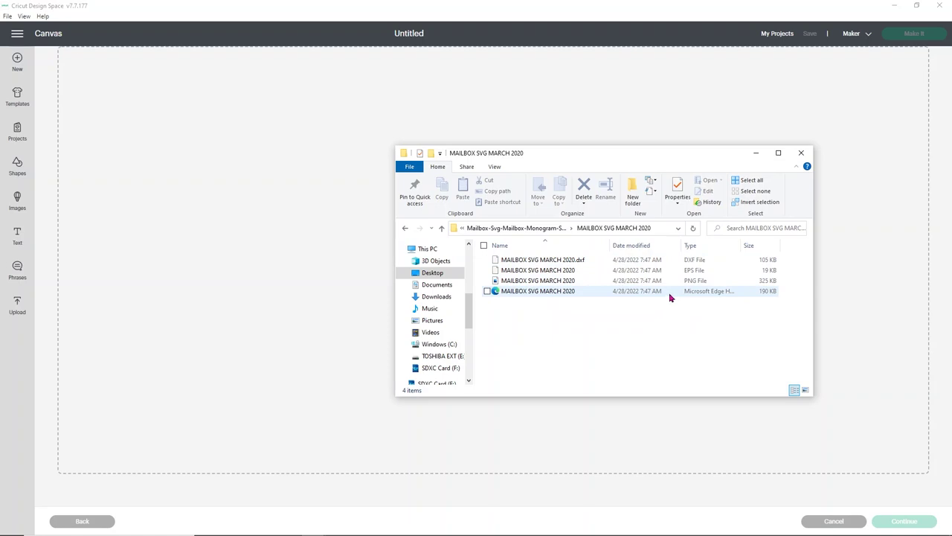
click(563, 292)
drag(564, 292, 289, 302)
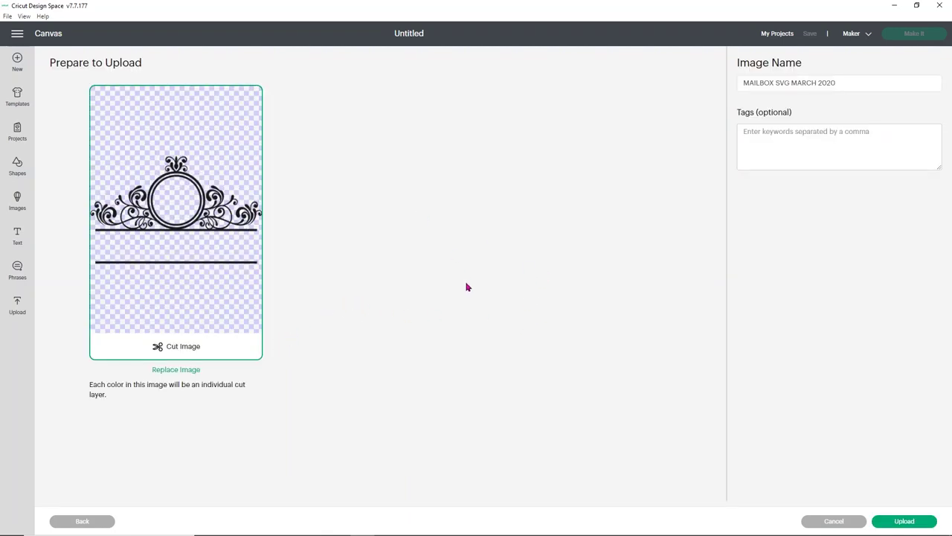
click(890, 519)
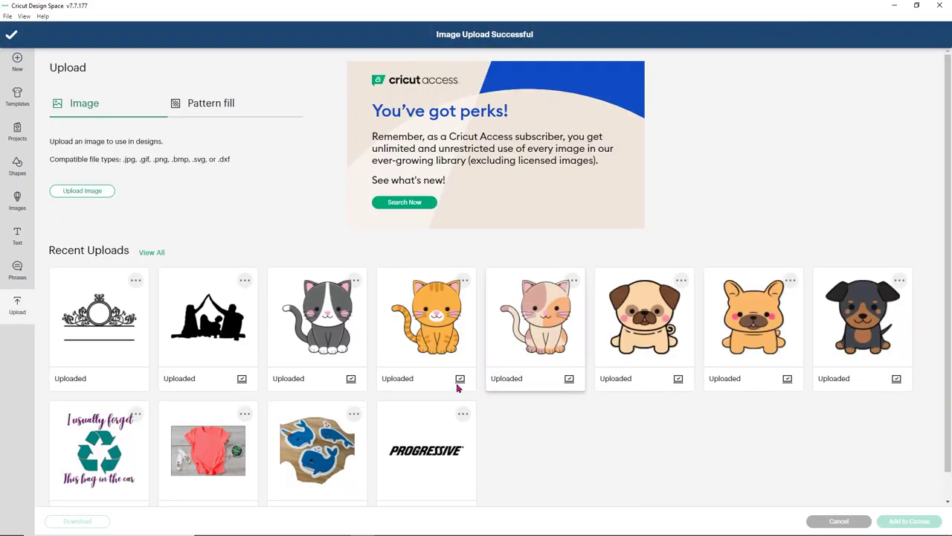
click(110, 305)
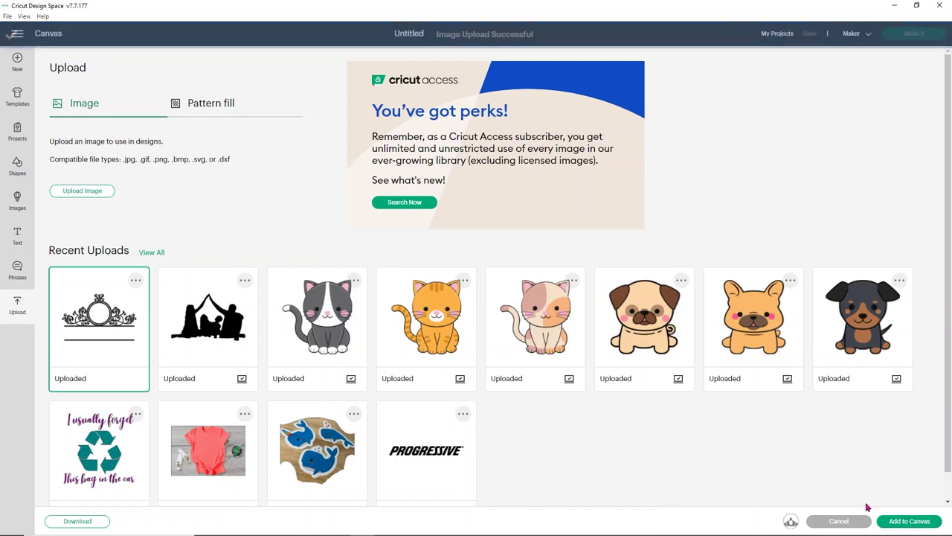
click(911, 522)
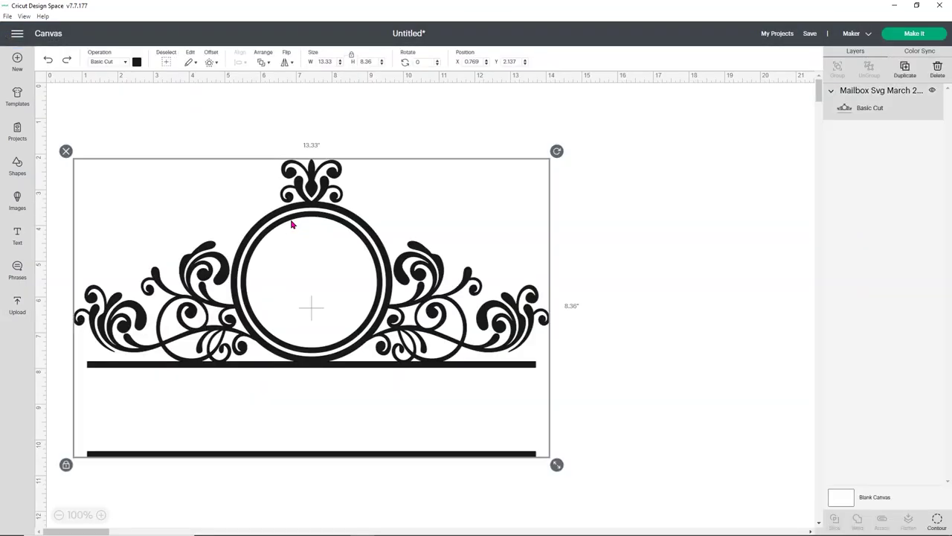
Set the mailbox artwork's width to 11.4 inches and reposition it nearer the canvas's upper middle
click(332, 61)
text(11.4)
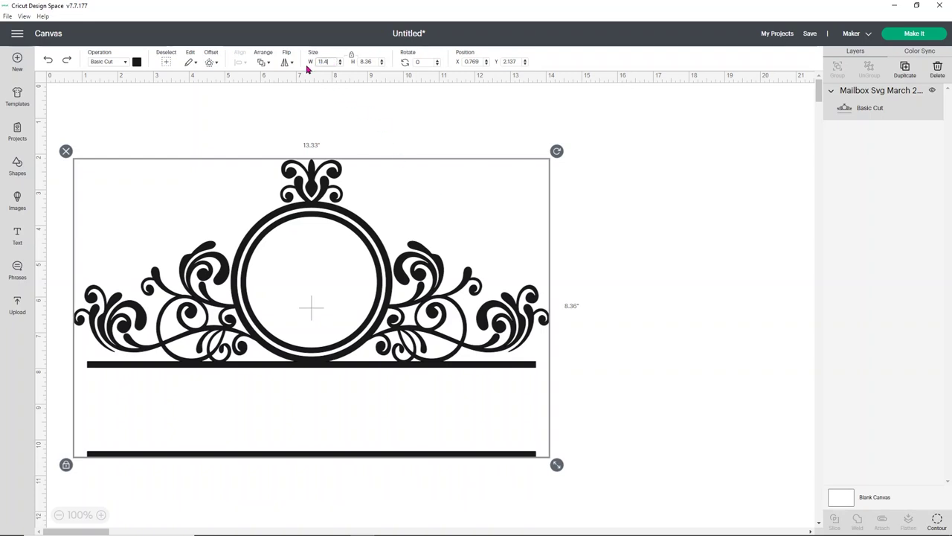
key(Return)
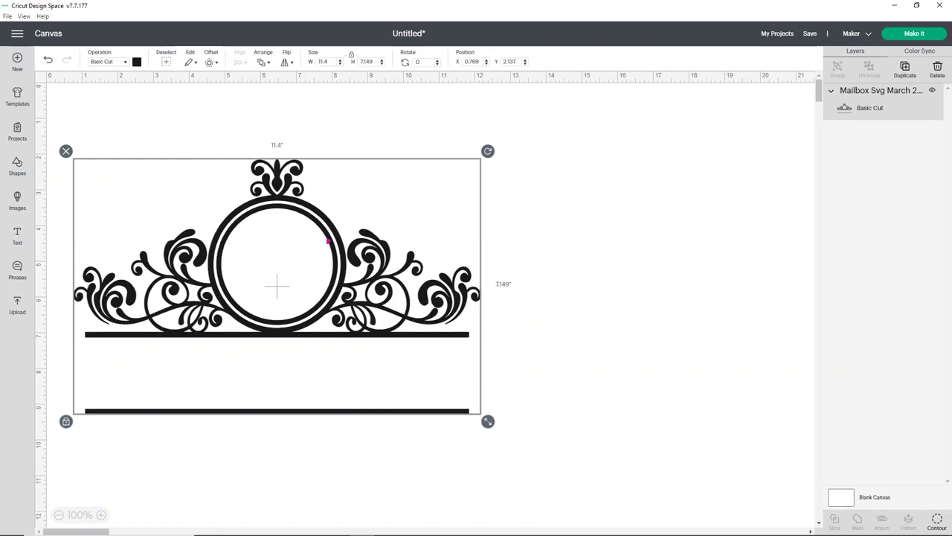
drag(328, 238, 392, 200)
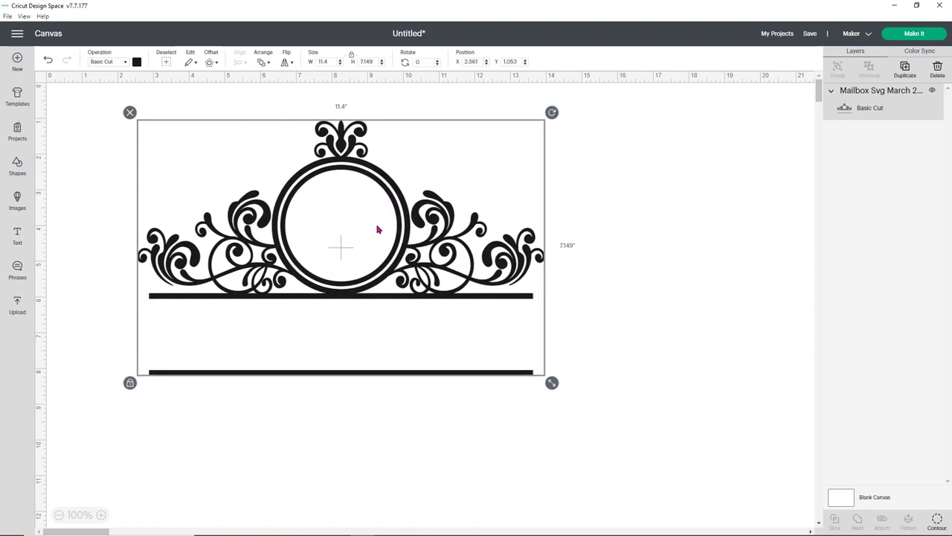
click(104, 243)
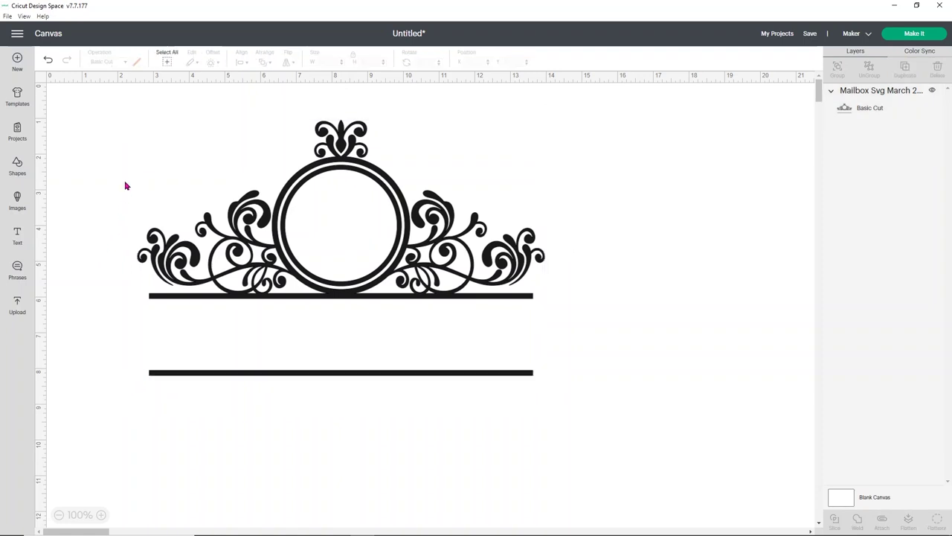
Add a text object with the family surname and move the mailbox artwork clear of it to the right
click(20, 236)
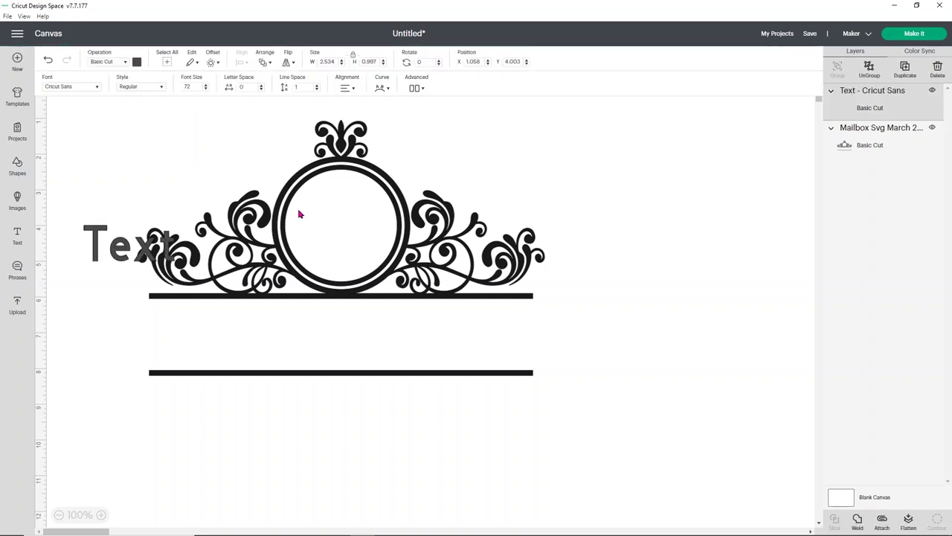
click(139, 249)
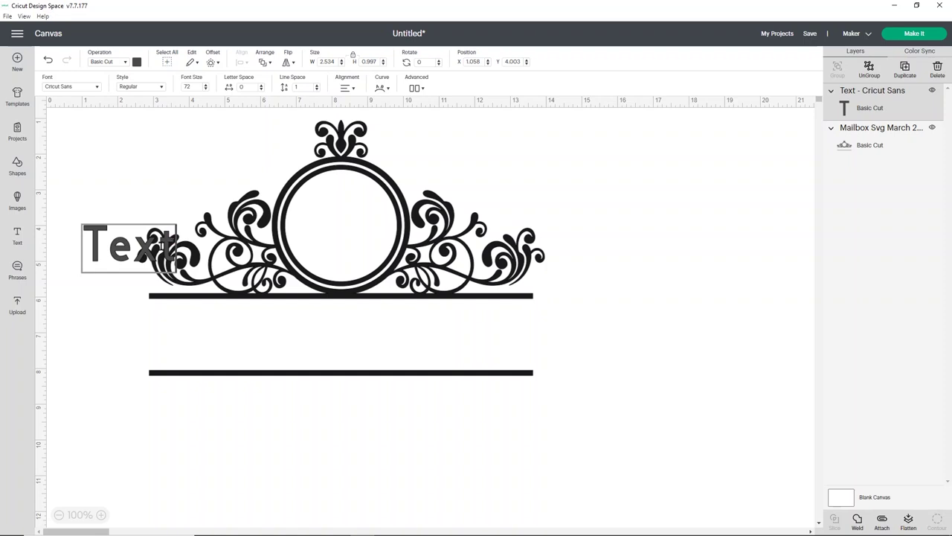
drag(171, 243, 88, 251)
text(Bla)
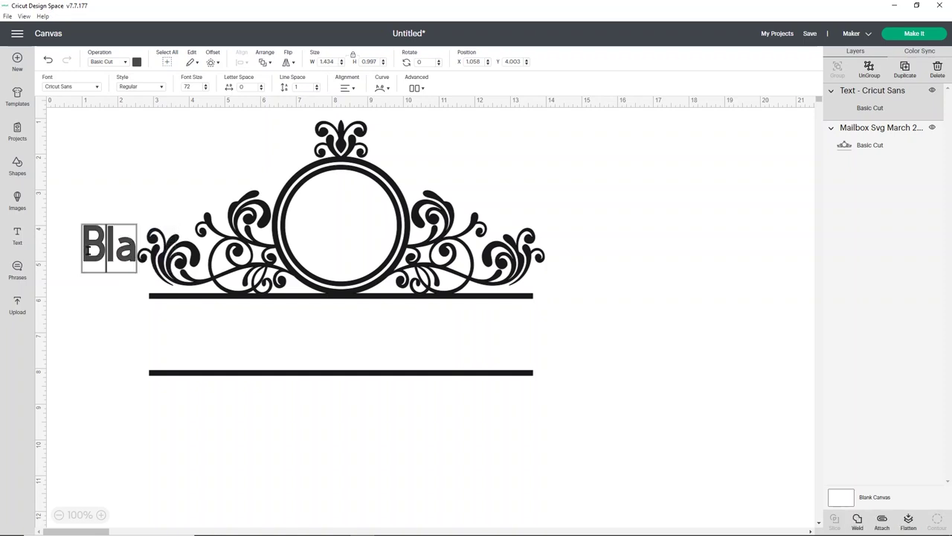
text(ckstone)
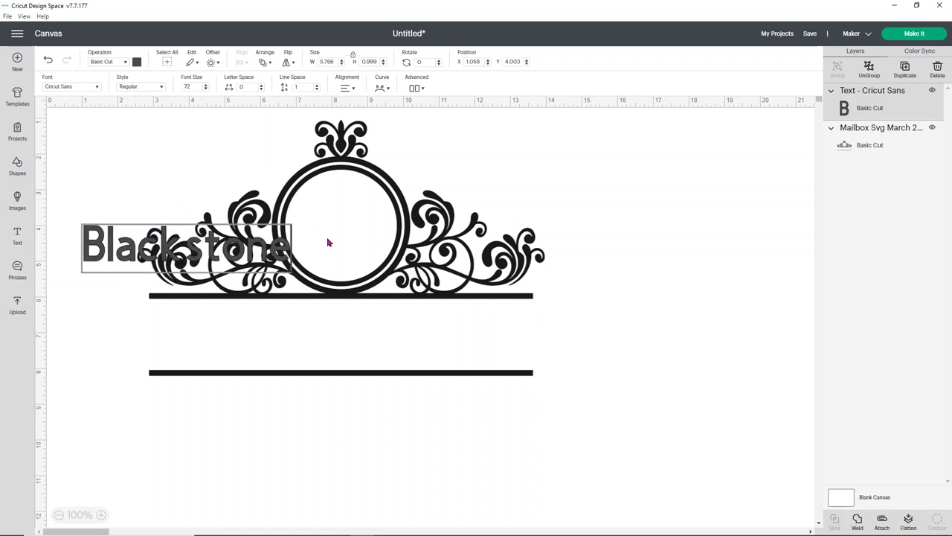
drag(448, 194, 702, 229)
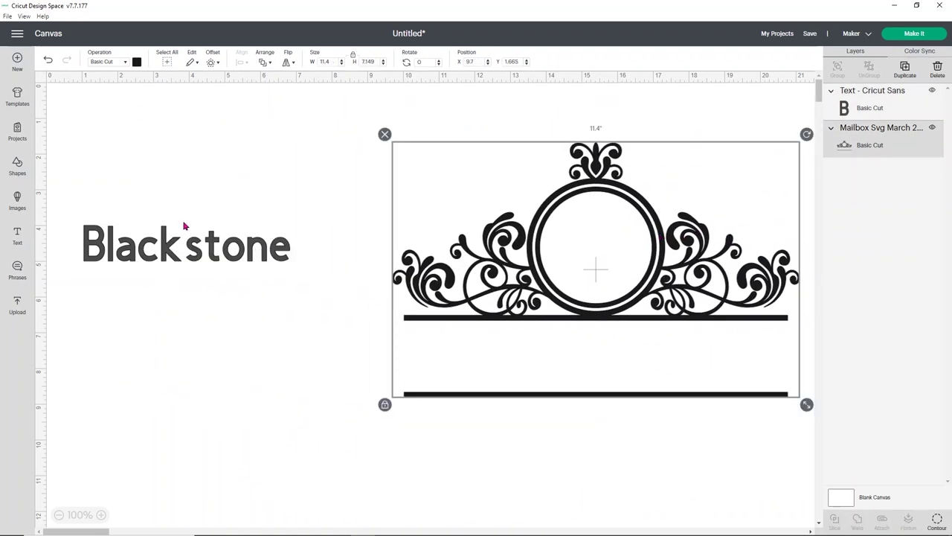
Retype the surname text entirely in capital letters
click(179, 240)
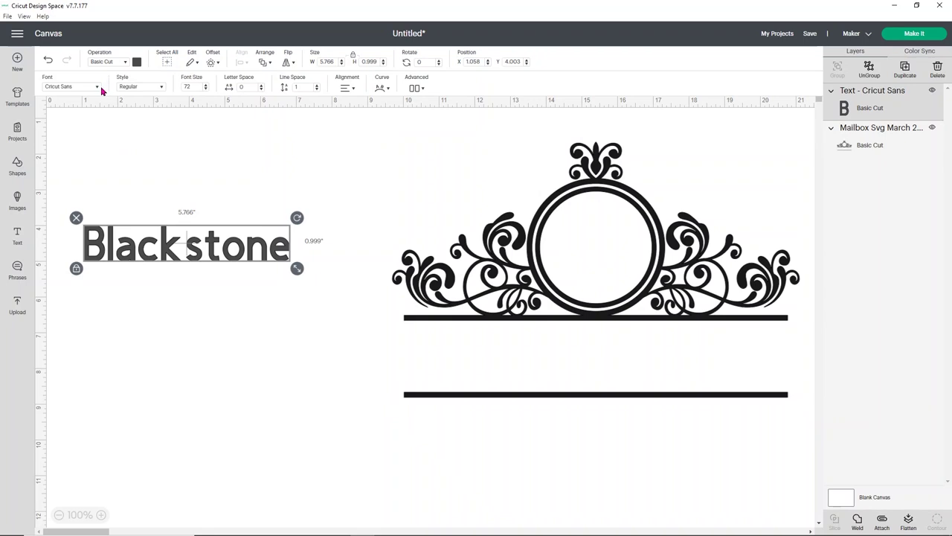
drag(282, 245, 115, 253)
double_click(287, 244)
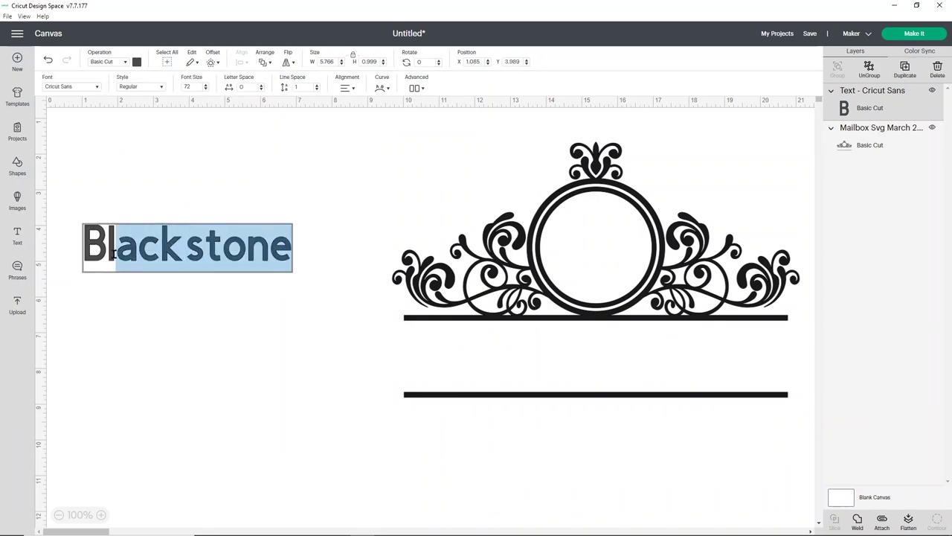
key(BackSpace)
key(BackSpace)
text(LAC)
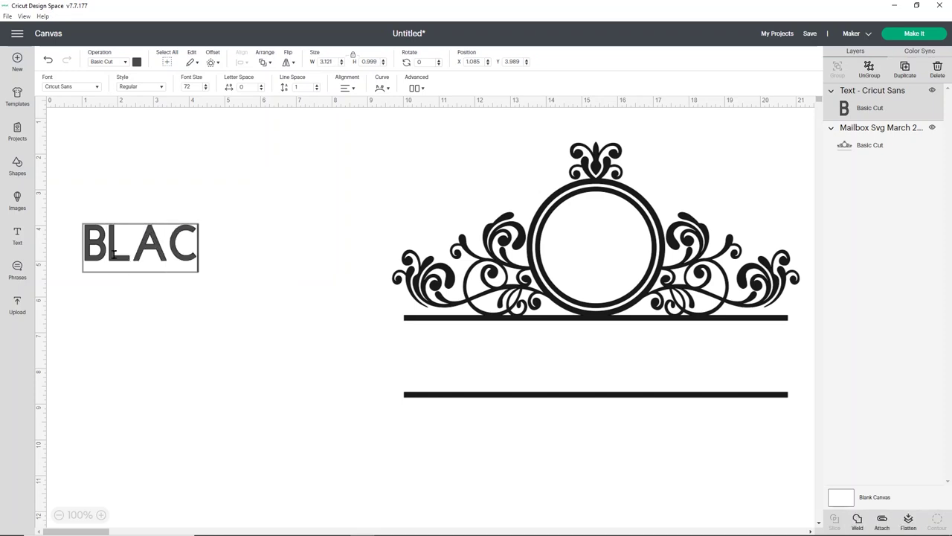
text(KSTONE)
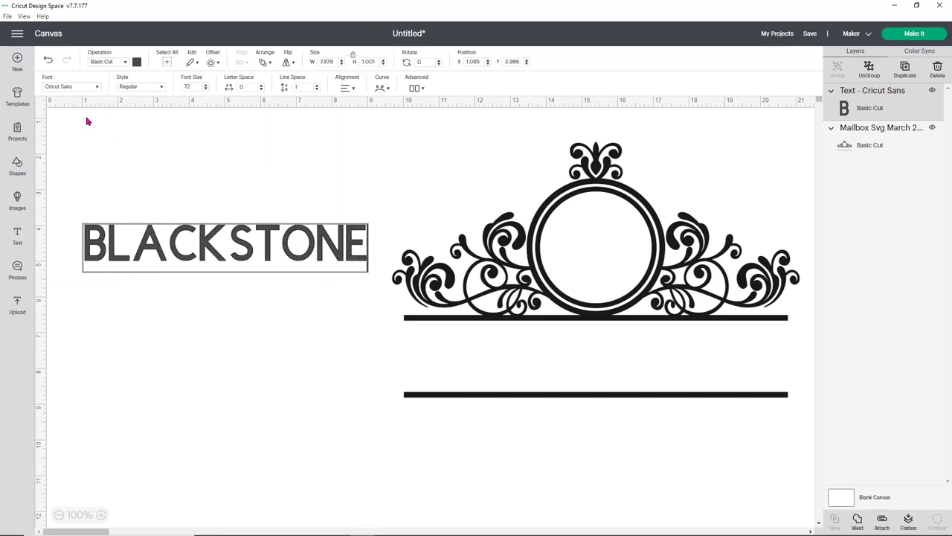
Change the surname text to the system font Bernard MT Condensed
click(97, 87)
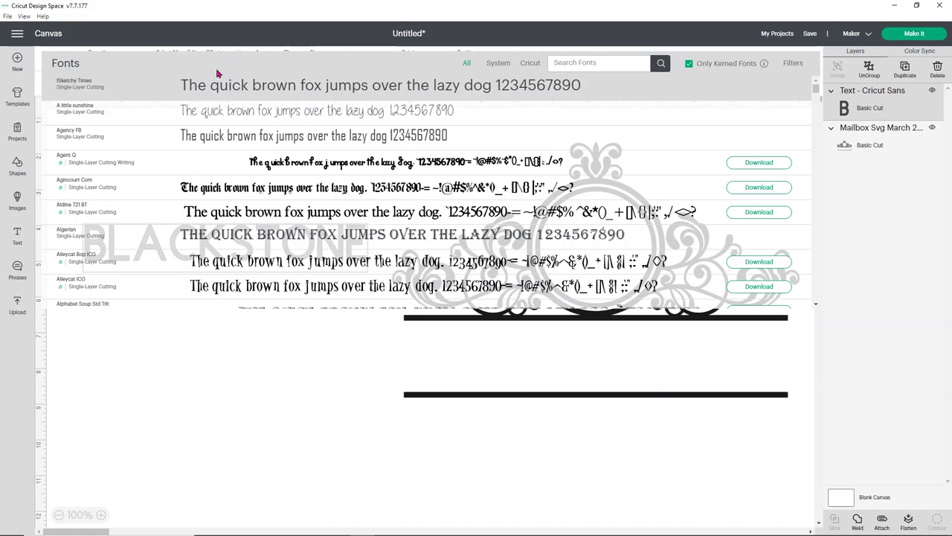
click(495, 64)
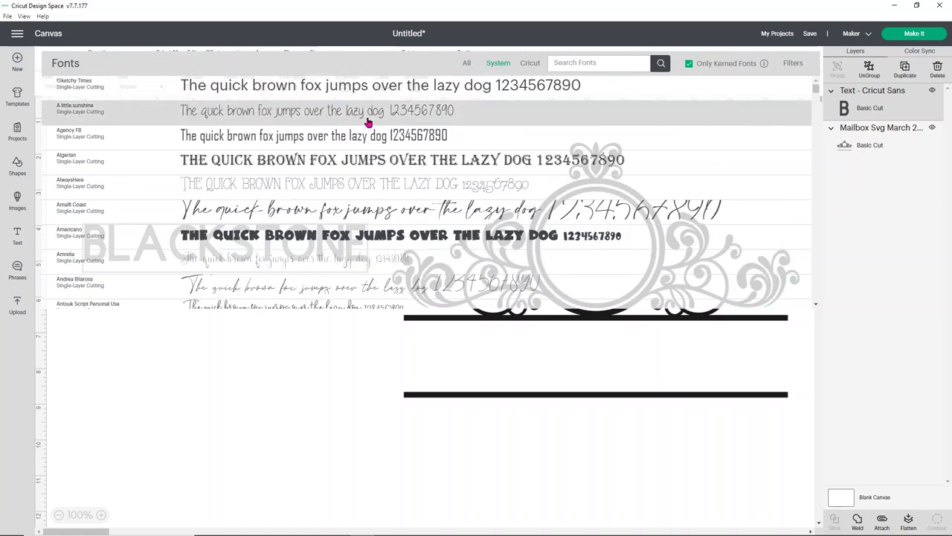
scroll(372, 122, down, 5)
scroll(365, 154, down, 6)
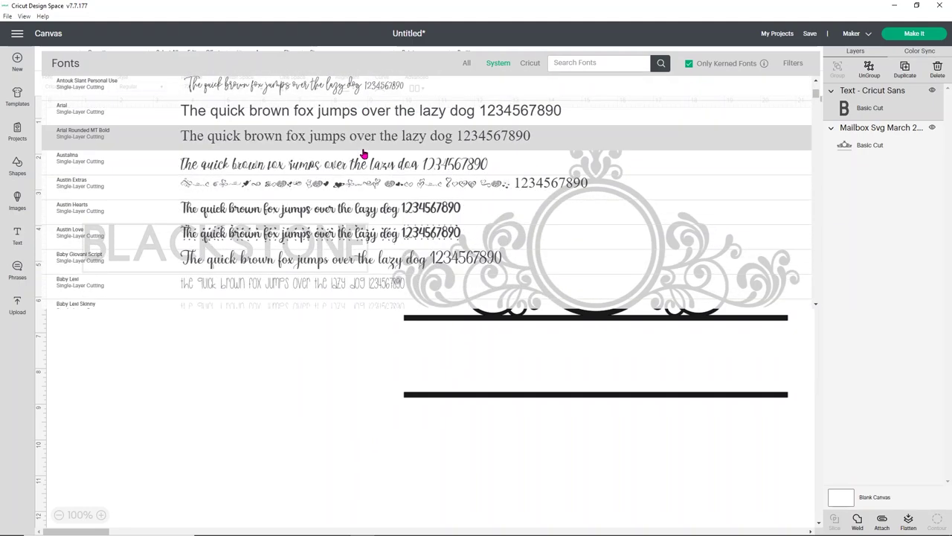
scroll(364, 154, down, 4)
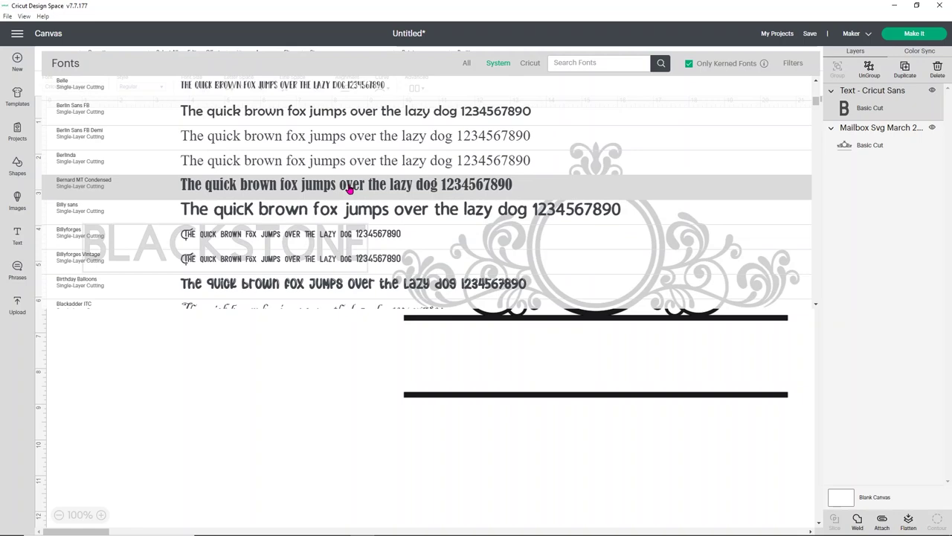
click(351, 187)
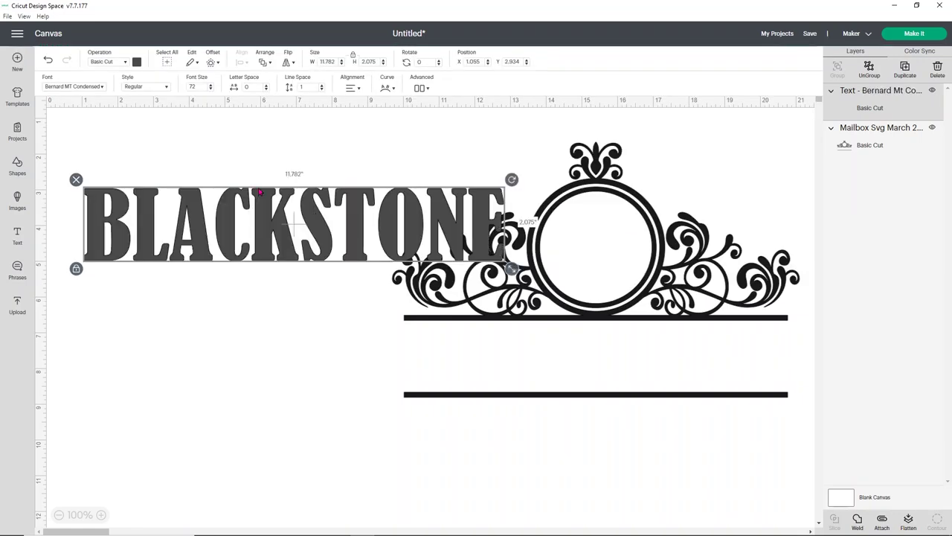
Resize the surname to fit between the artwork's two horizontal bars and move both pieces together toward the canvas's left side
drag(251, 201, 238, 225)
drag(511, 291, 405, 270)
drag(283, 274, 646, 392)
drag(614, 262, 315, 241)
drag(580, 363, 313, 336)
click(314, 337)
drag(442, 360, 475, 373)
drag(356, 322, 360, 324)
click(560, 310)
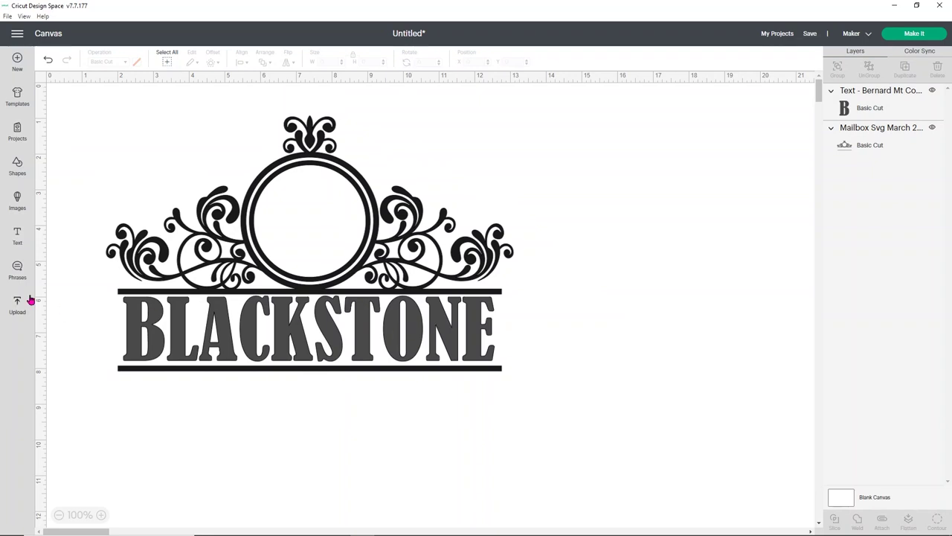
Add a second text object containing only the monogram letter "B"
click(561, 247)
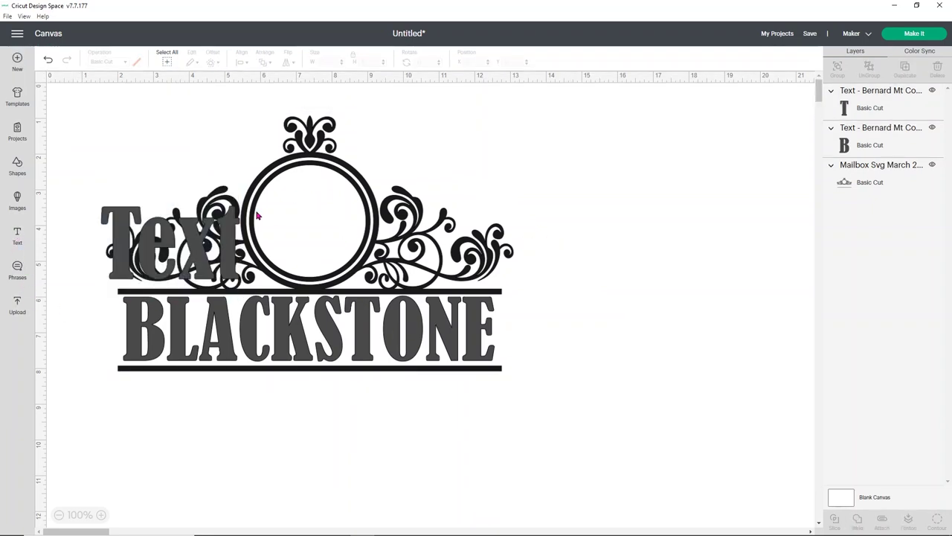
click(214, 243)
drag(213, 243, 221, 237)
click(235, 239)
key(BackSpace)
key(BackSpace)
key(BackSpace)
key(BackSpace)
text(B)
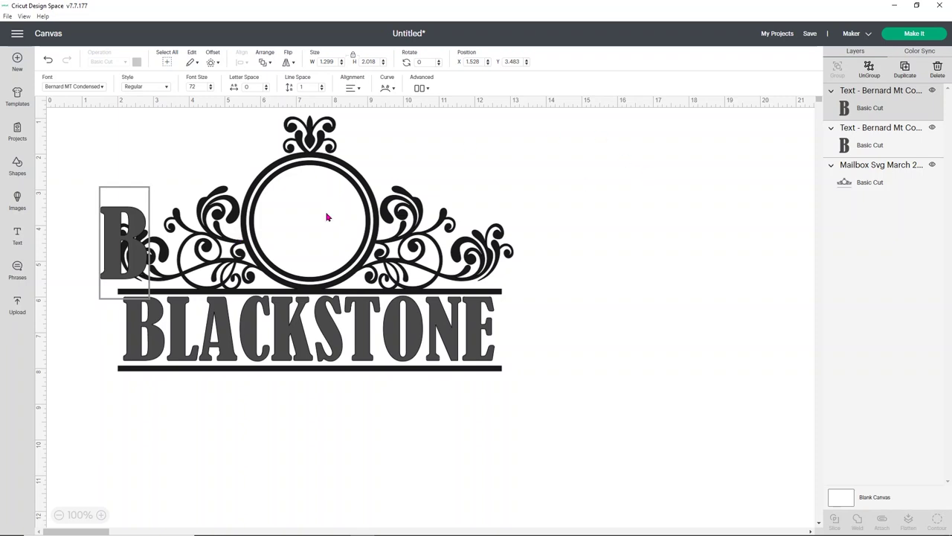
Move the monogram letter "B" into the artwork's circle, enlarge it to fill the ring and center it
click(141, 221)
click(98, 231)
drag(108, 223, 294, 191)
drag(338, 254, 349, 276)
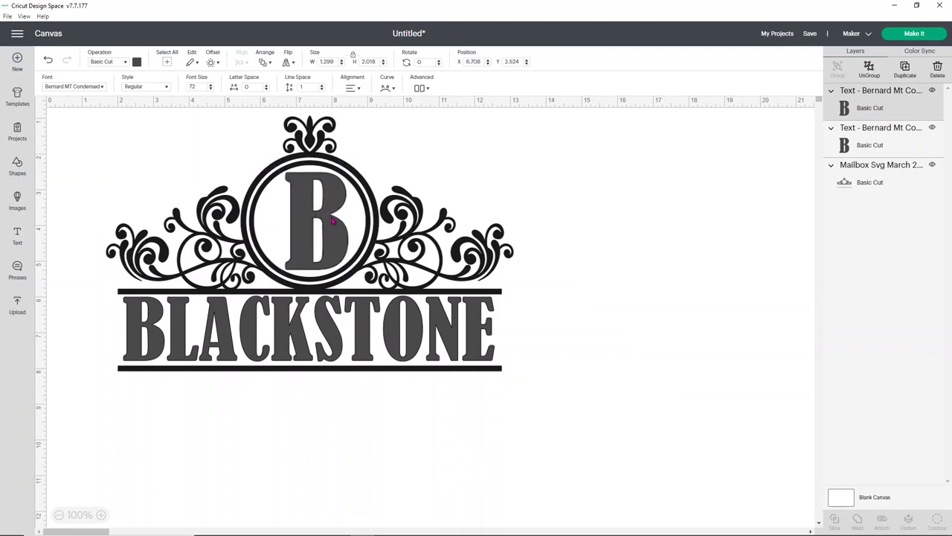
drag(321, 202, 323, 229)
click(483, 183)
click(554, 289)
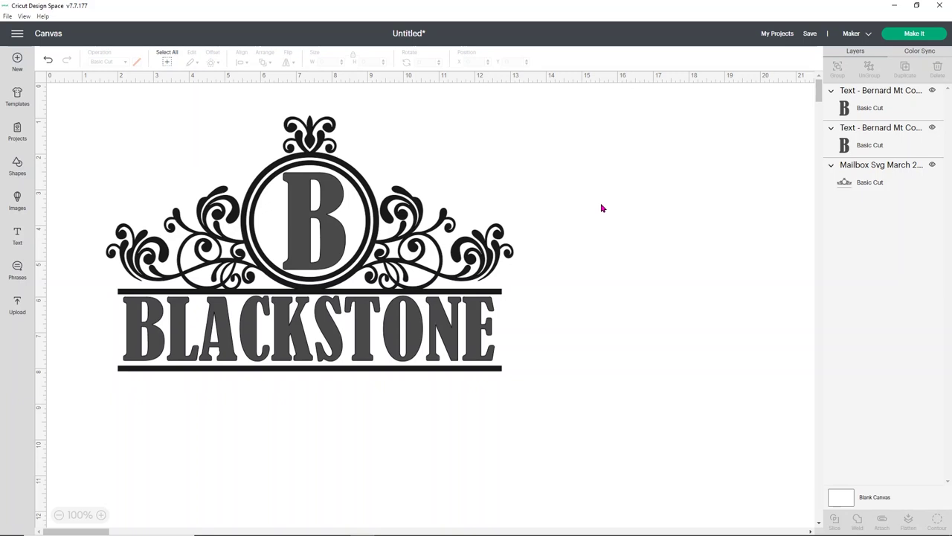
click(510, 247)
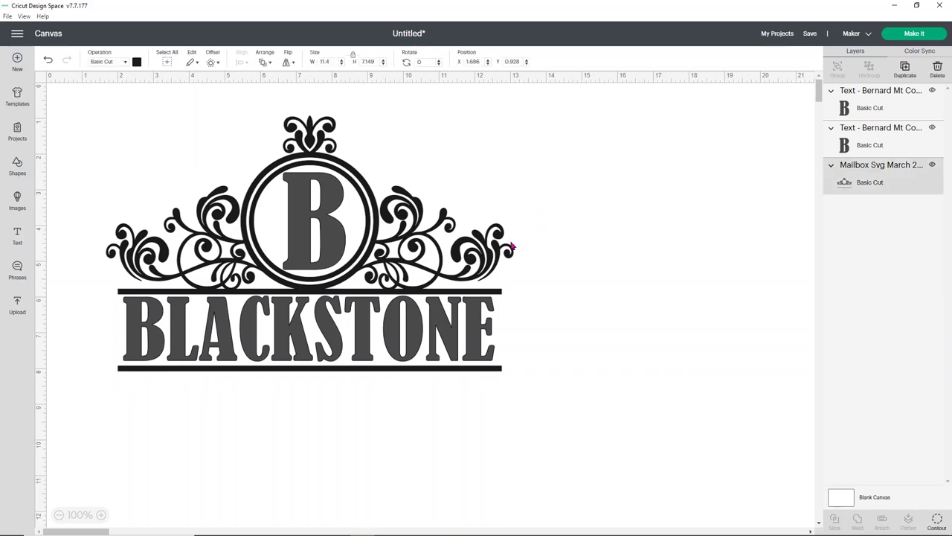
Recolor the mailbox flourish artwork to the custom bright green #67eb3d
click(136, 65)
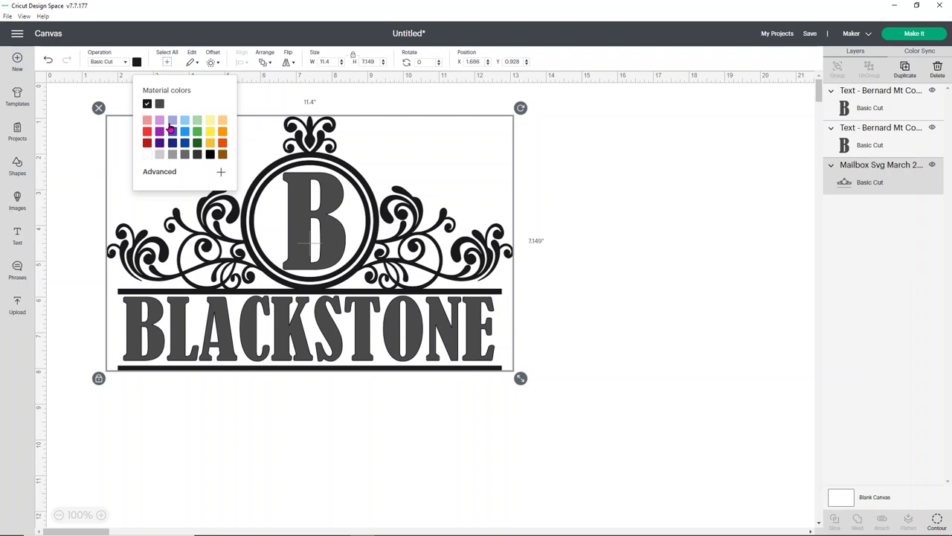
click(219, 171)
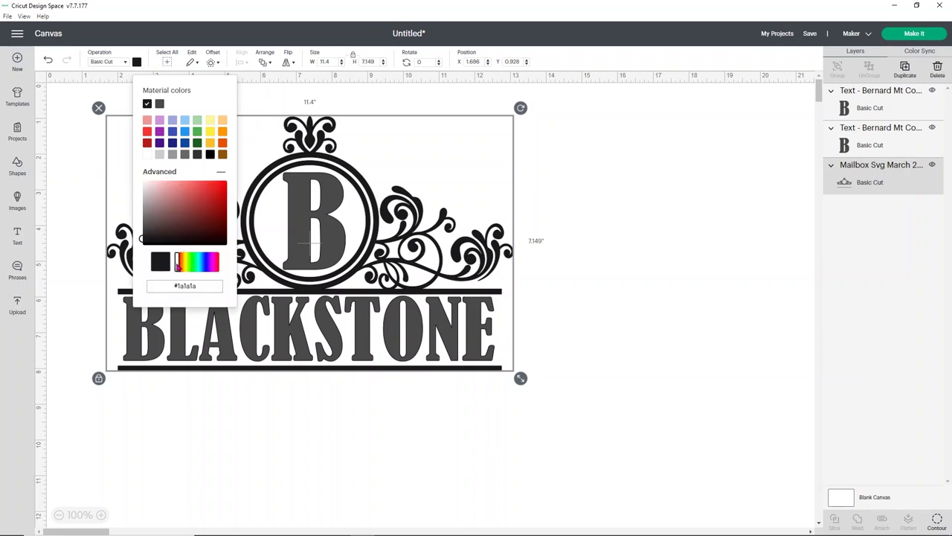
drag(179, 266, 190, 267)
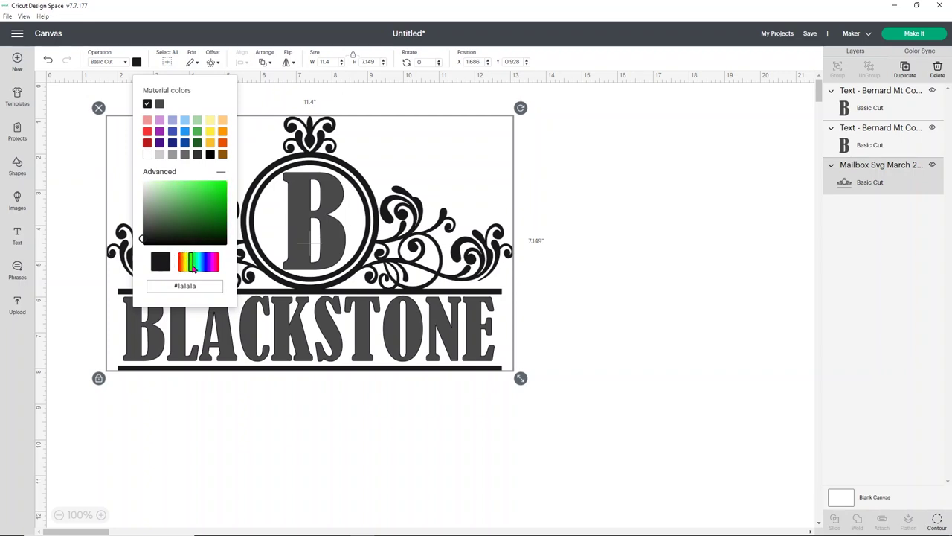
click(177, 188)
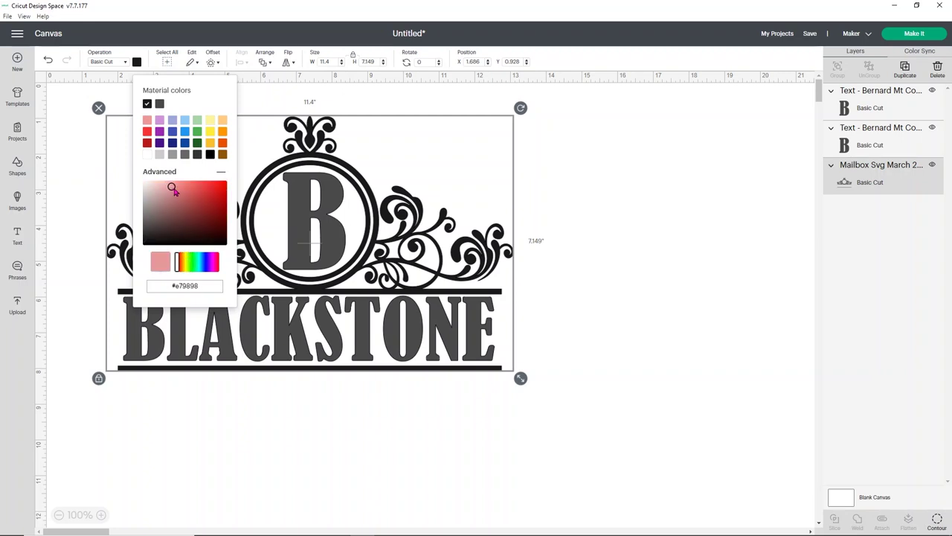
click(192, 267)
drag(192, 267, 190, 265)
drag(178, 189, 206, 189)
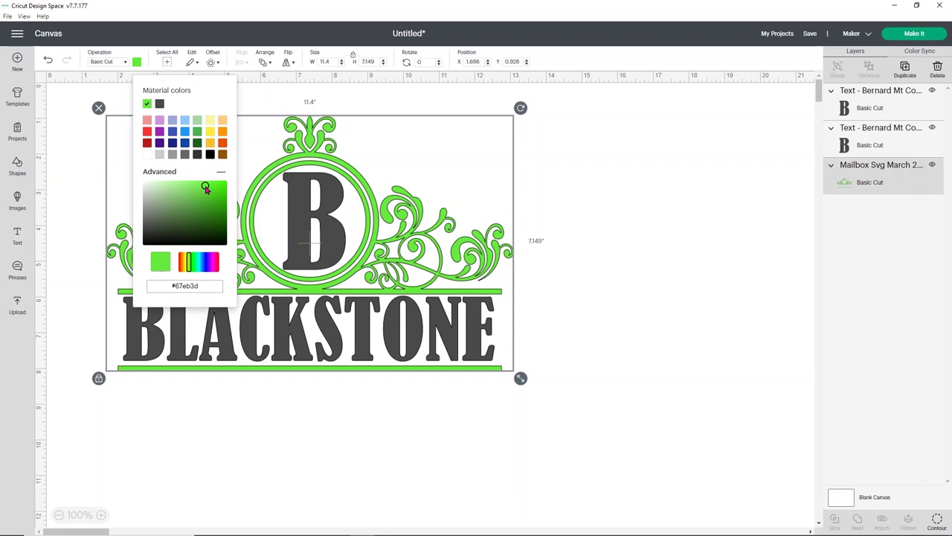
click(458, 180)
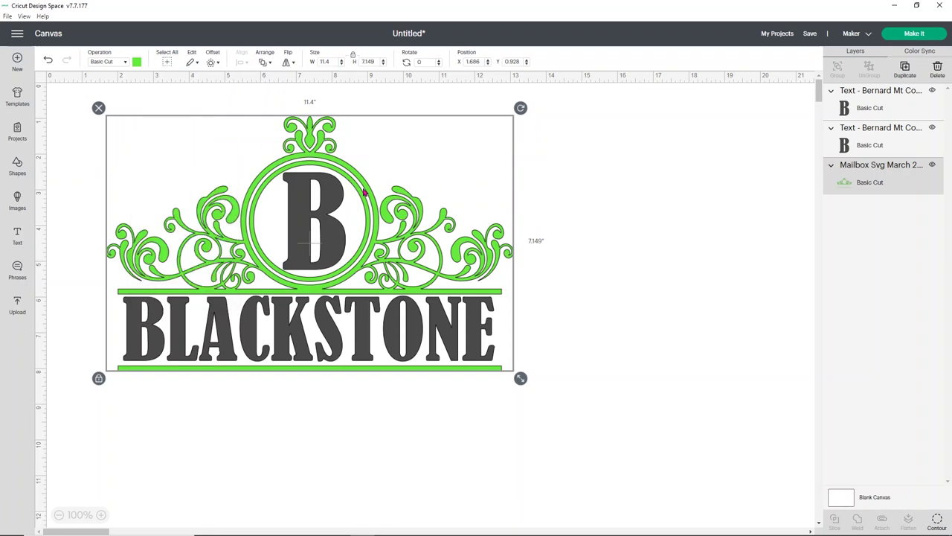
Recolor the surname text between the two bars to the custom pink #f15991
click(272, 322)
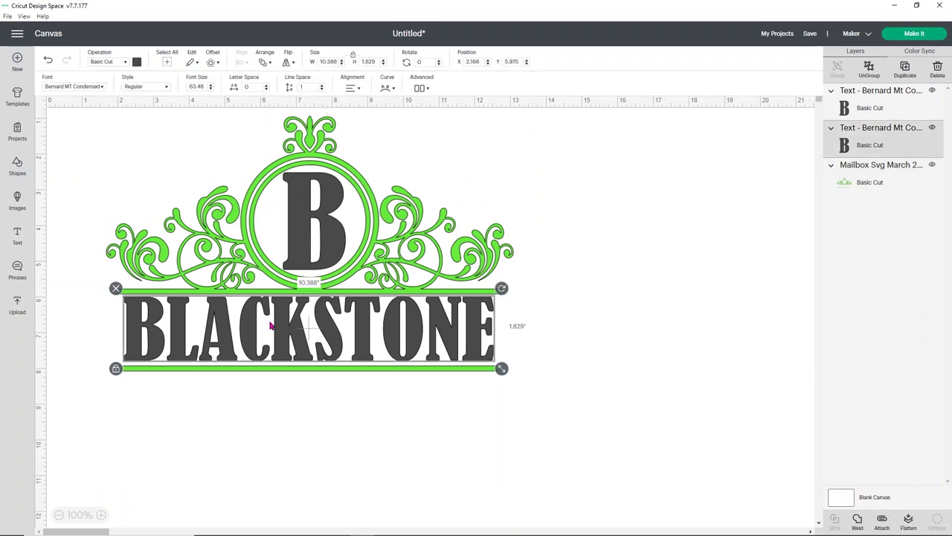
click(137, 64)
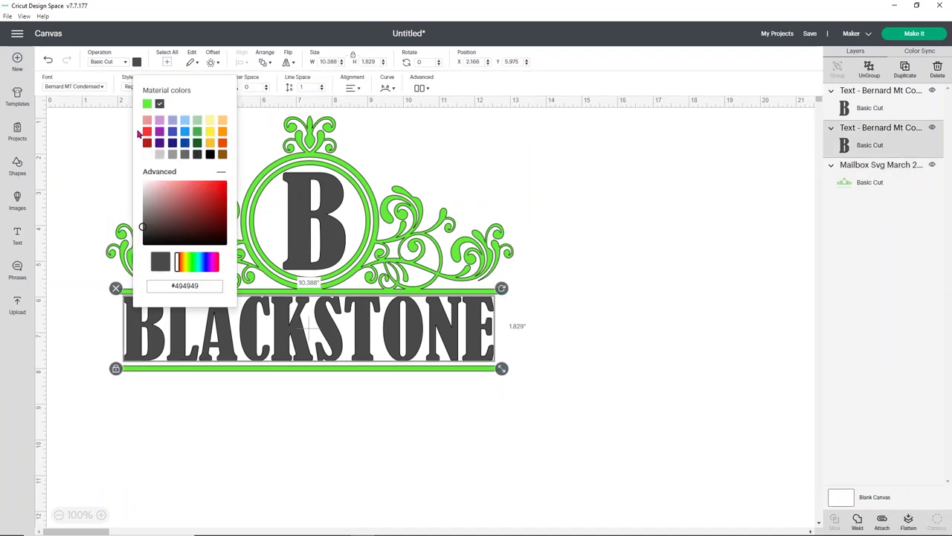
drag(179, 262, 216, 262)
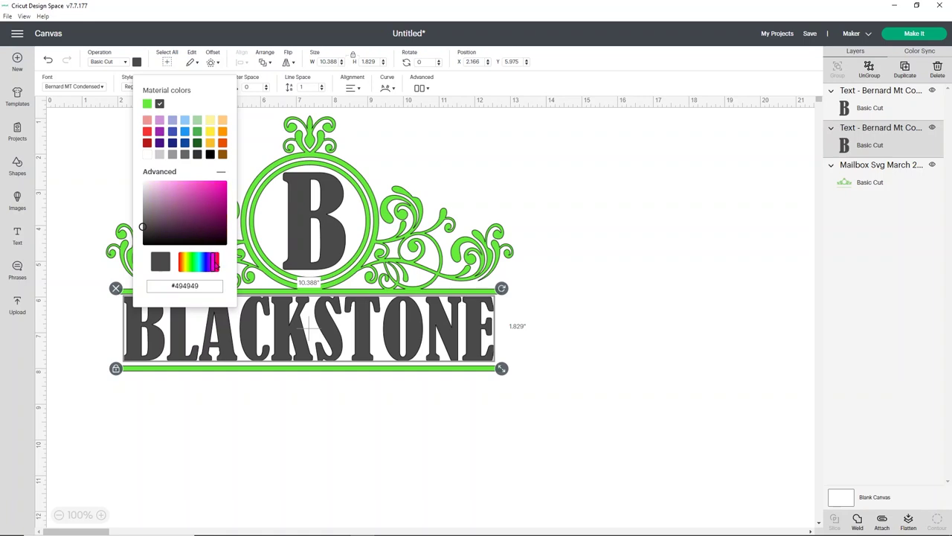
drag(206, 192, 195, 185)
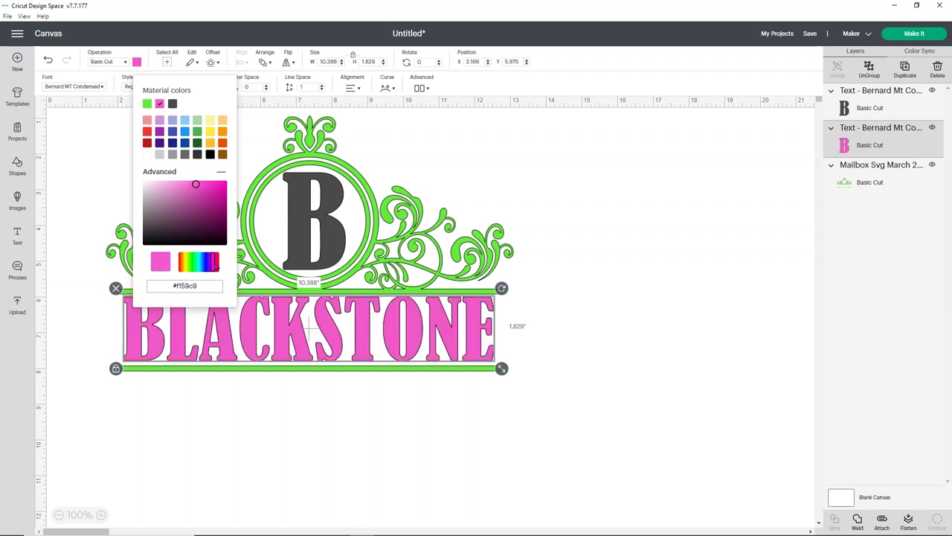
drag(215, 265, 218, 266)
click(87, 233)
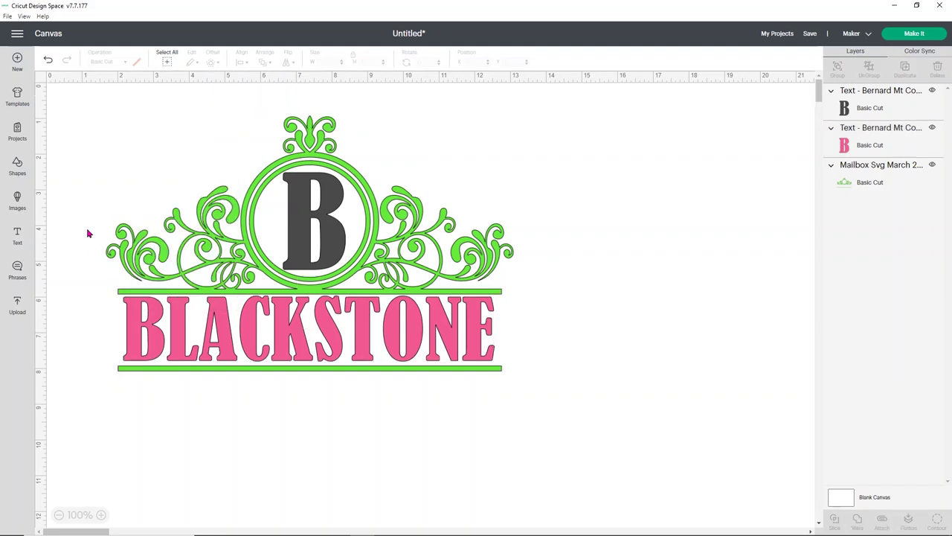
Recolor the monogram letter "B" in the circle with the same pink material color as the surname
click(277, 203)
click(302, 197)
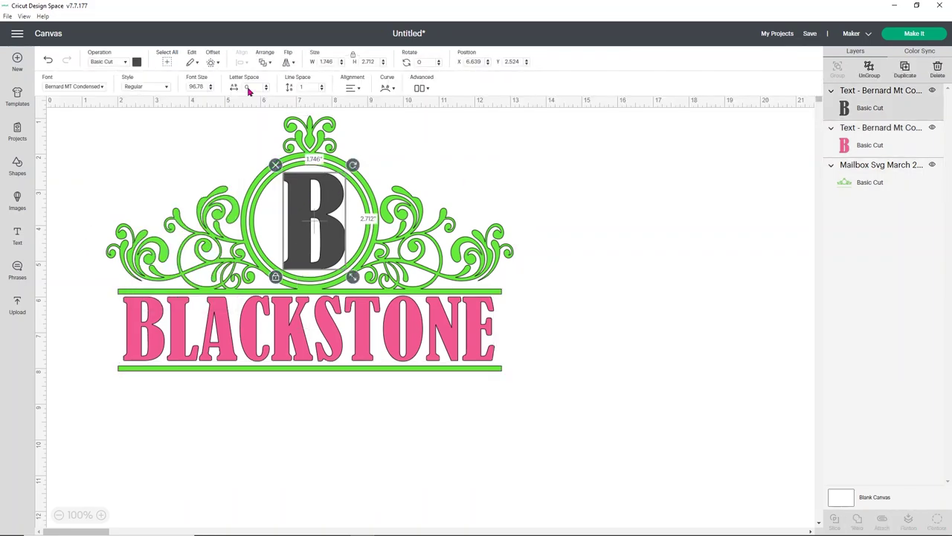
click(136, 63)
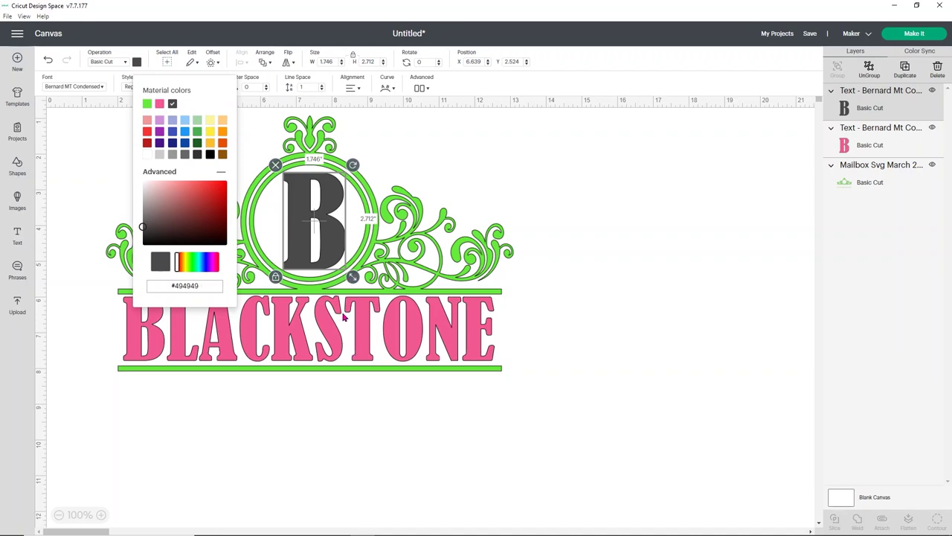
click(160, 104)
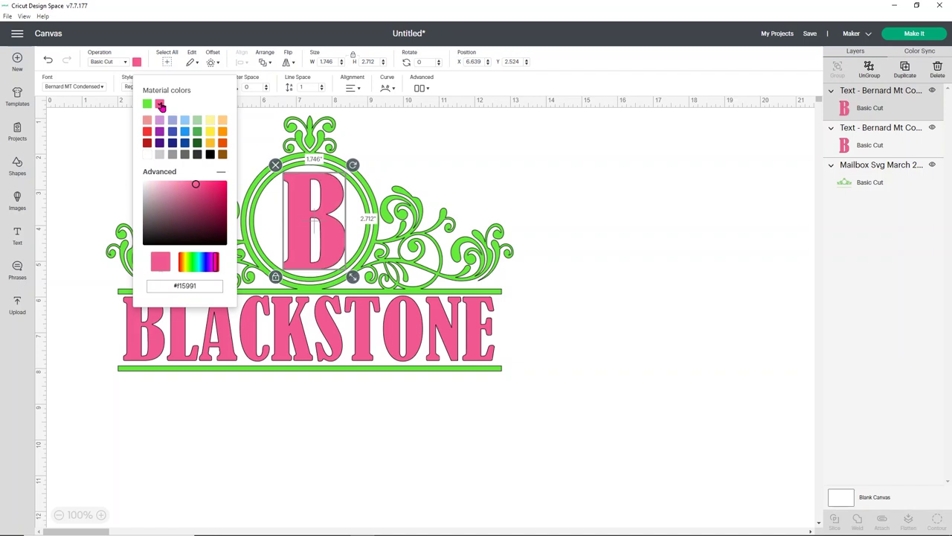
click(104, 151)
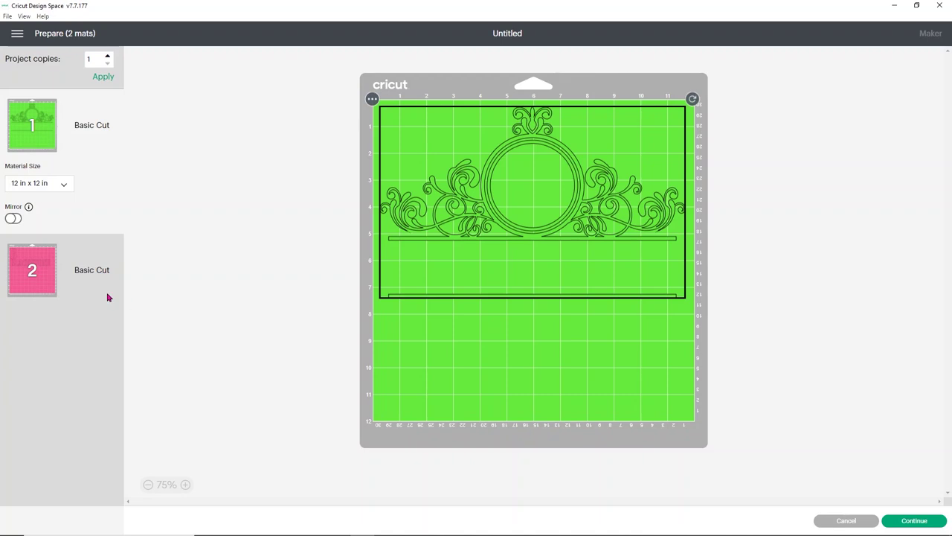
In the cut preview, arrange the pink mat with the surname along its top edge and the letter "B" directly beneath its start
click(39, 280)
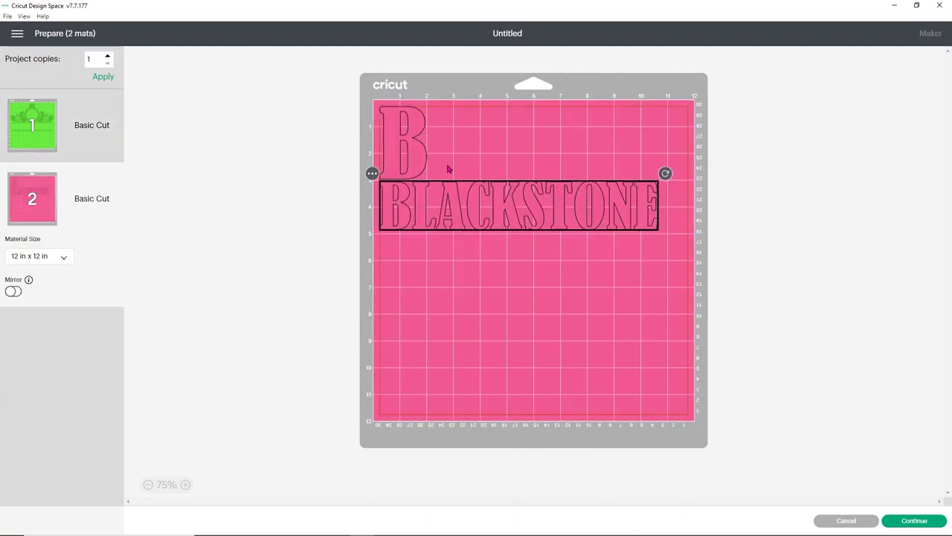
drag(410, 163, 411, 294)
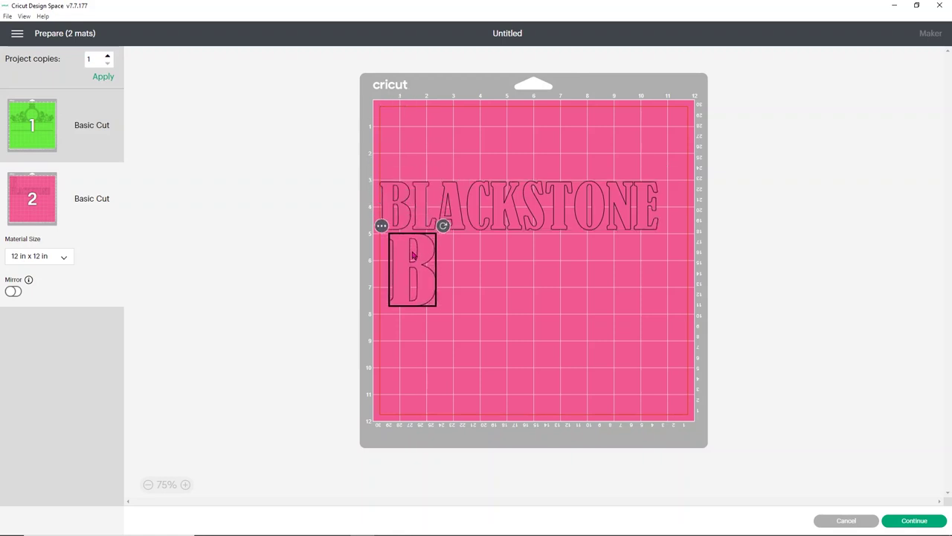
click(505, 134)
drag(505, 134, 497, 119)
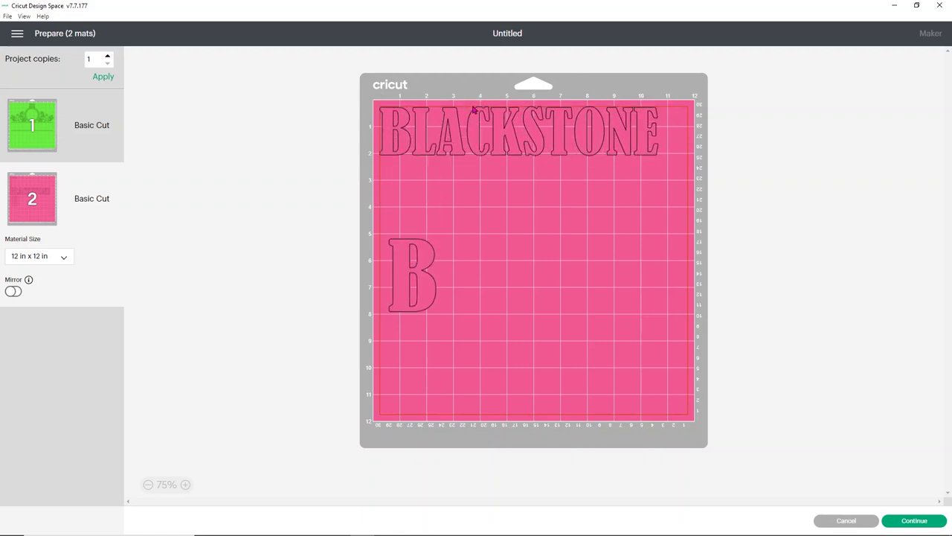
drag(418, 266, 411, 184)
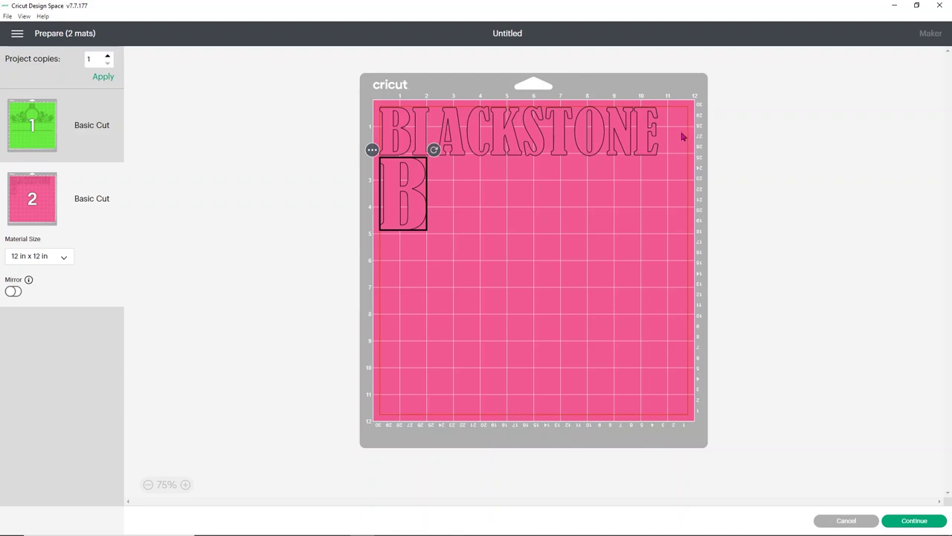
click(273, 198)
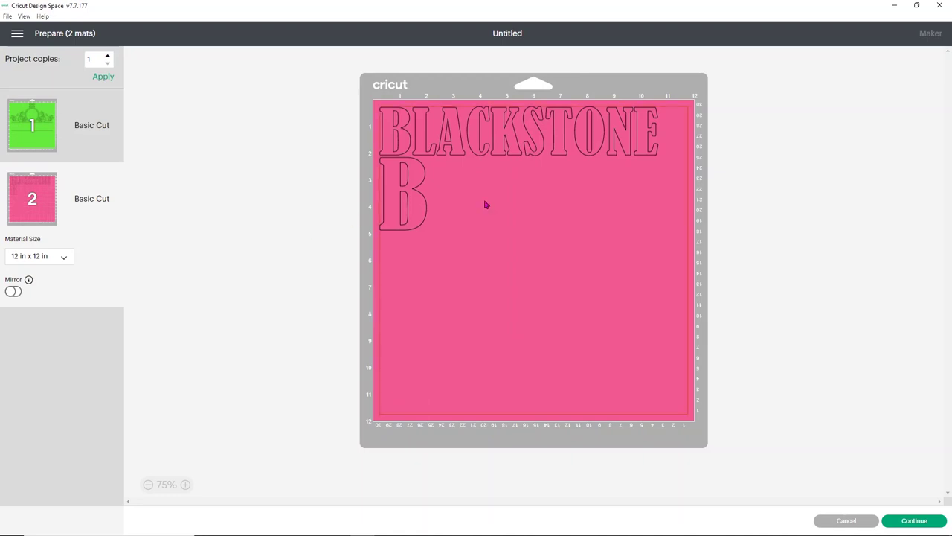
Move the letter "B" to the pink mat's right edge just below the surname and cancel the cut preparation
drag(418, 181, 637, 240)
mouse_move(676, 203)
mouse_down()
mouse_move(676, 182)
mouse_move(679, 190)
mouse_up()
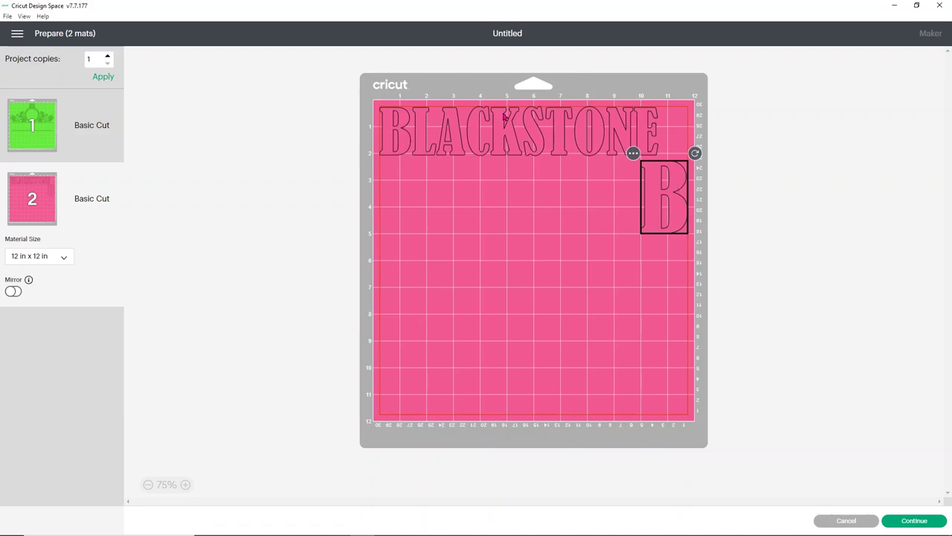
drag(482, 128, 513, 124)
click(527, 117)
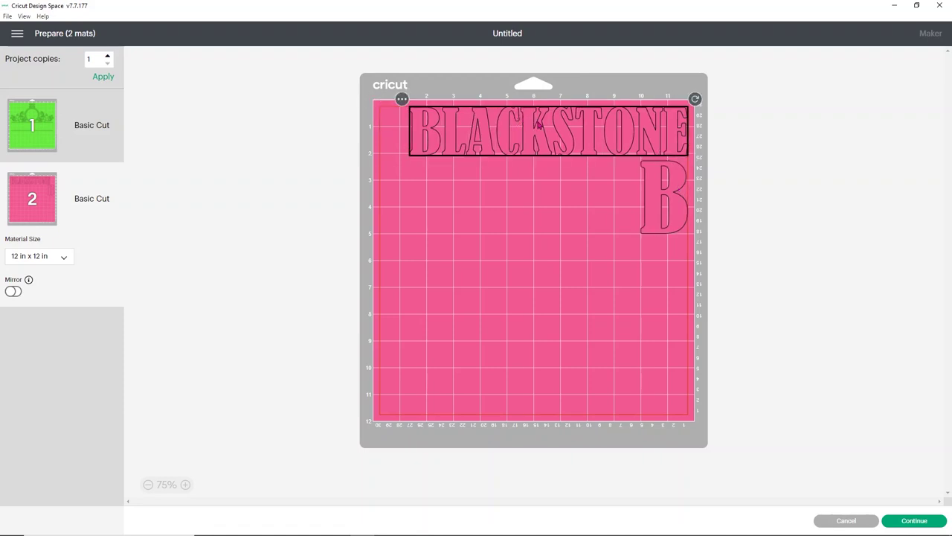
drag(591, 147, 561, 145)
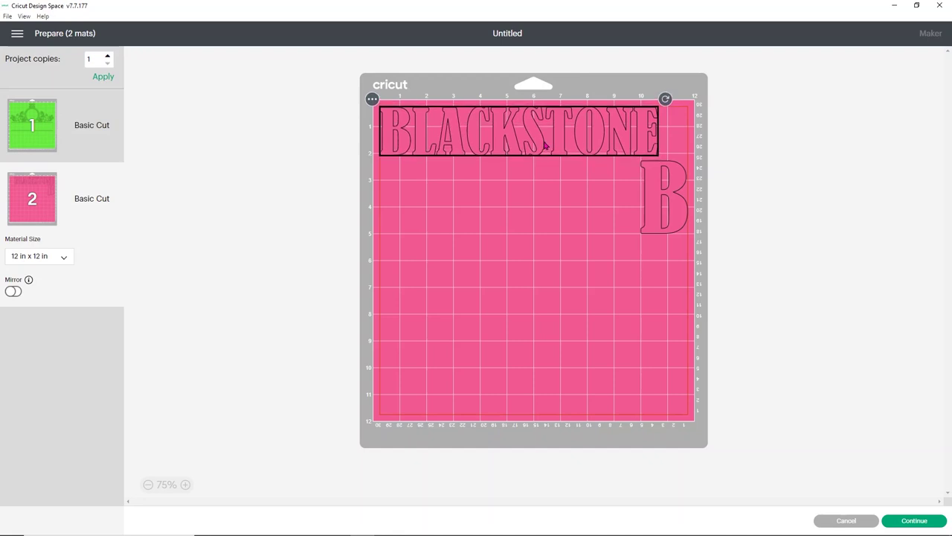
click(656, 195)
drag(657, 194, 656, 194)
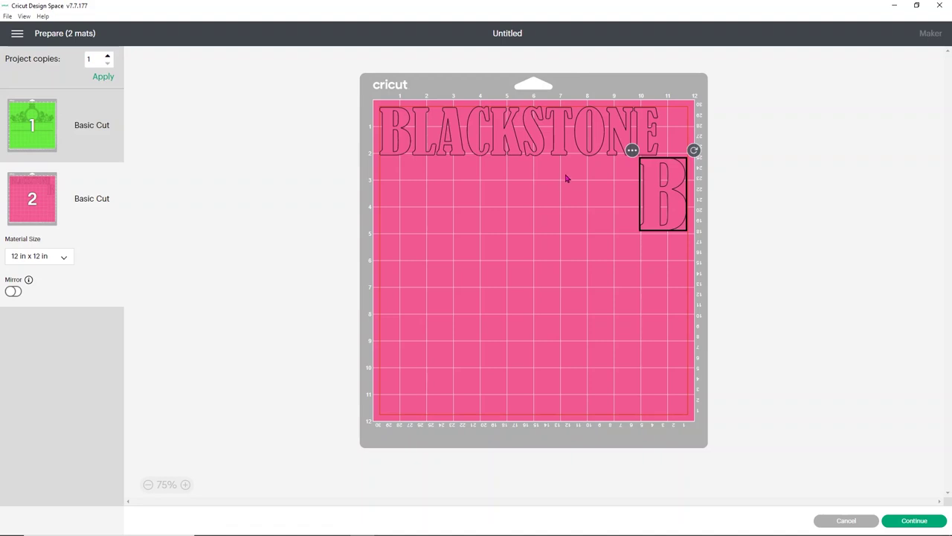
click(830, 522)
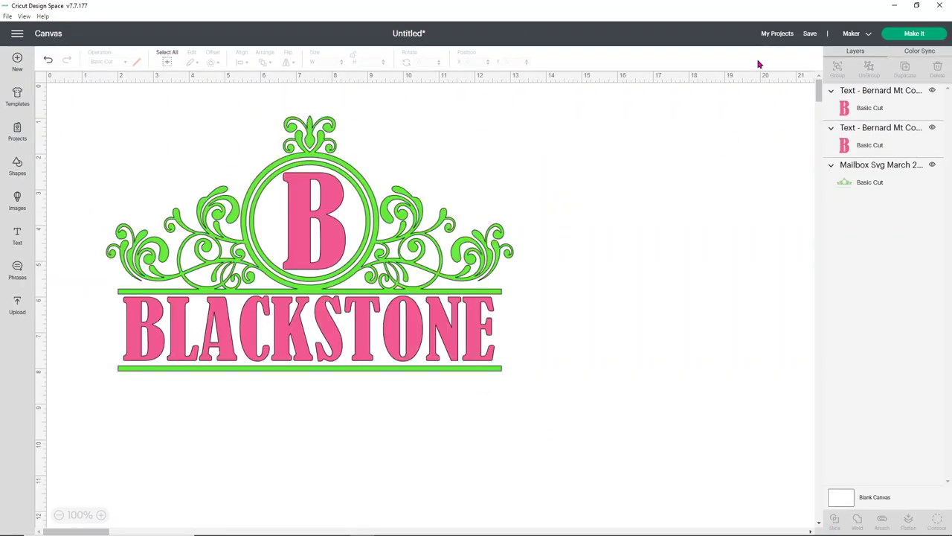
Save the project with the title "mailbox"
click(809, 38)
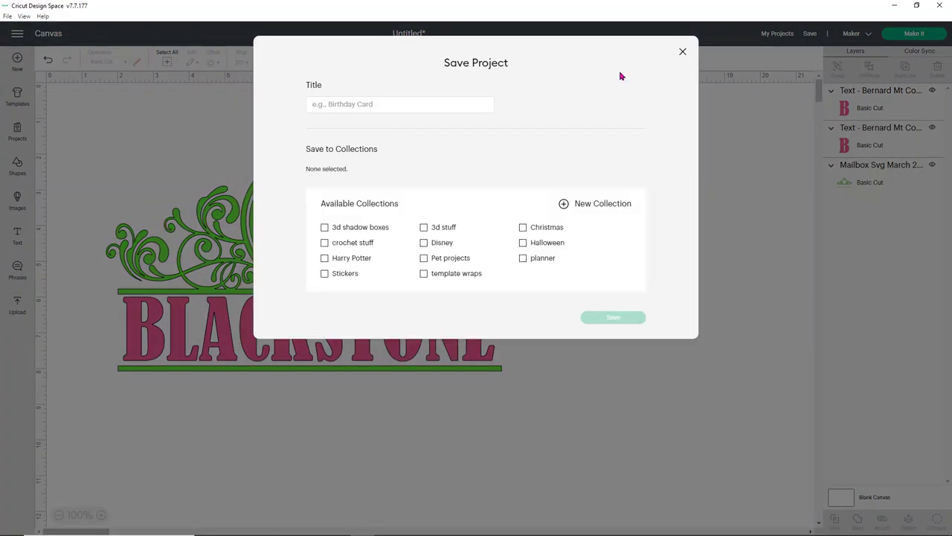
click(476, 101)
text(mailbox)
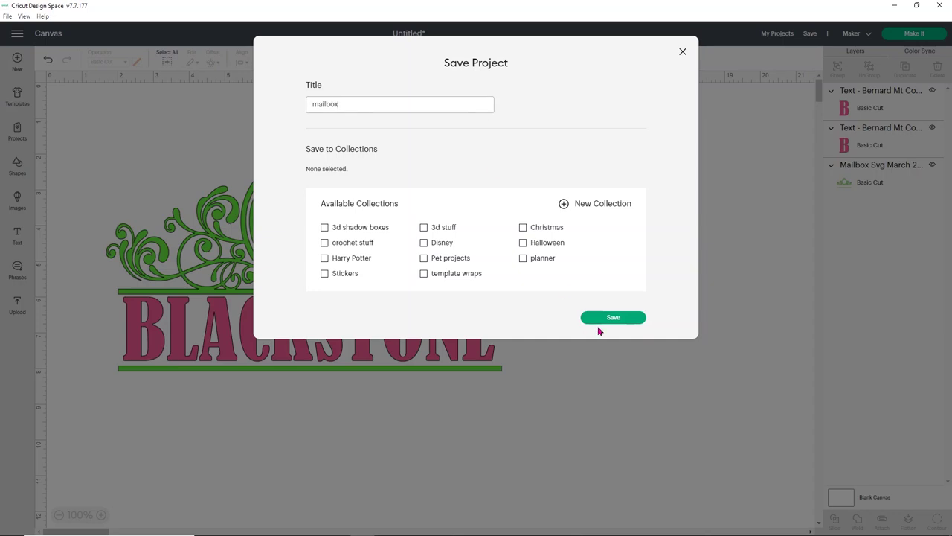
click(610, 318)
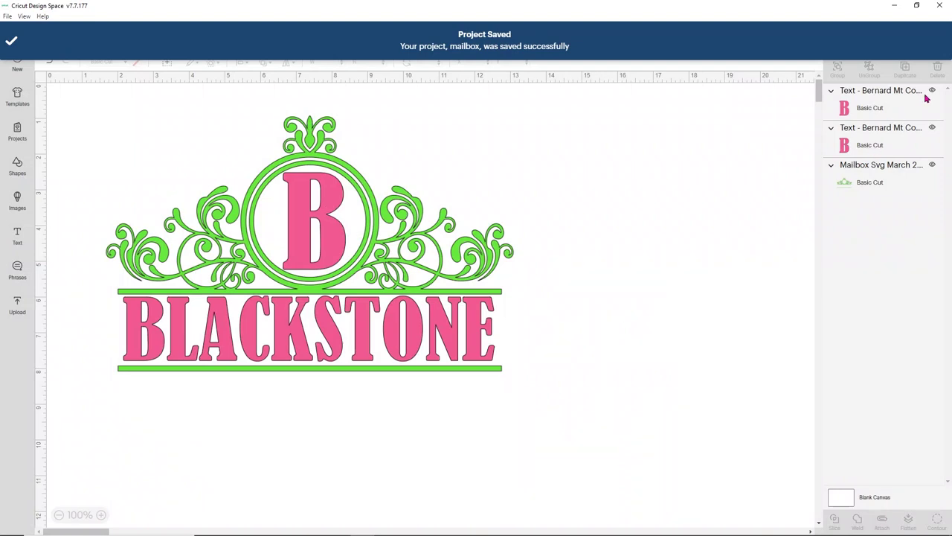
Hide both text layers and the mailbox artwork layer from the canvas
click(931, 92)
click(933, 129)
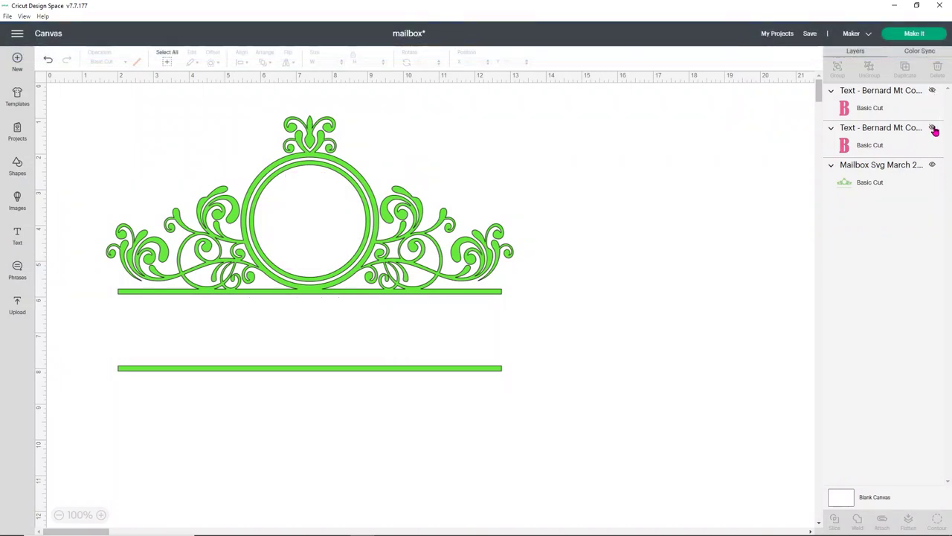
click(932, 165)
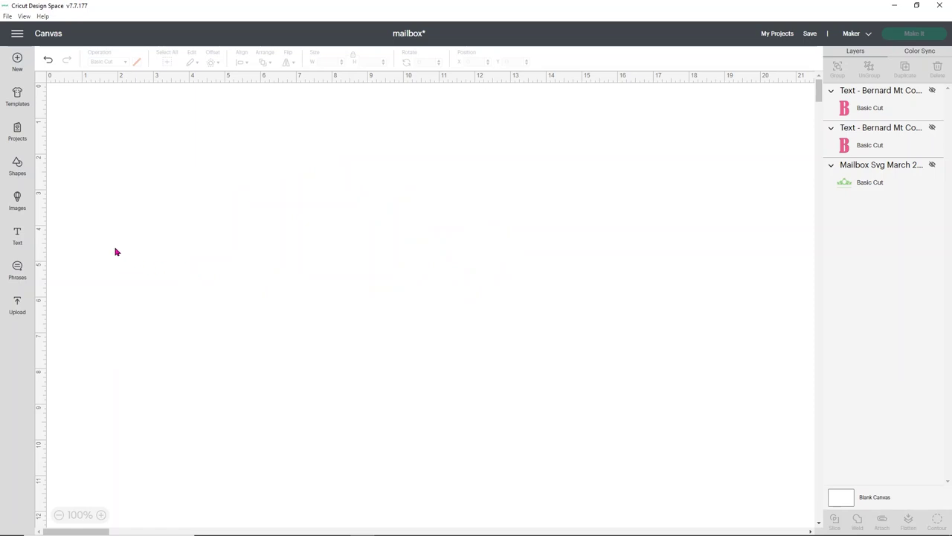
Insert a free five-pointed star shape and set its width to 1 inch
click(17, 171)
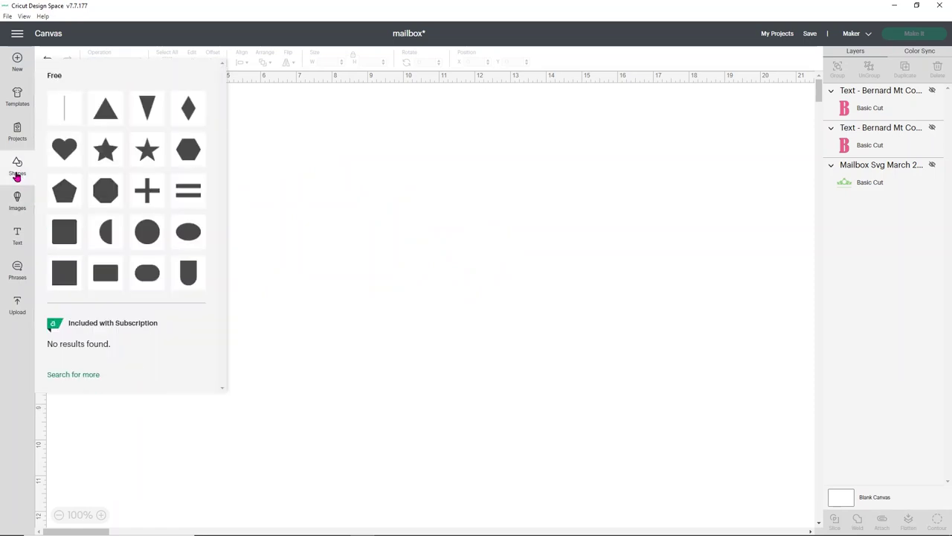
click(105, 155)
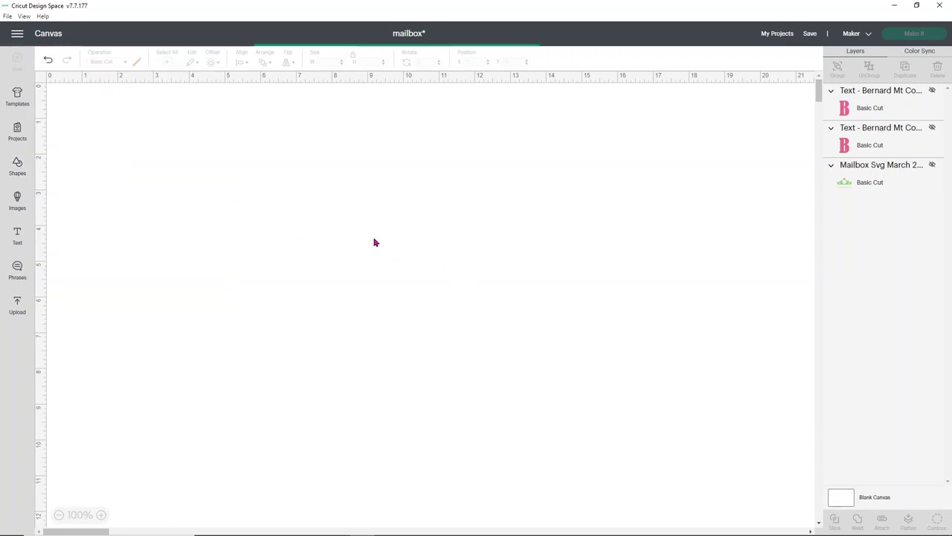
click(334, 61)
text(1)
key(Return)
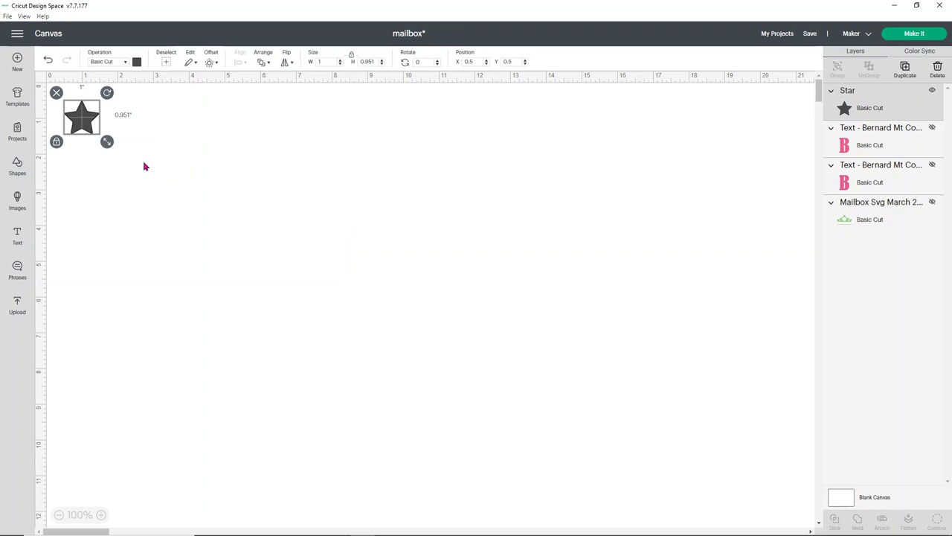
Open the cut preparation for the star, and delete the star from the canvas
click(915, 34)
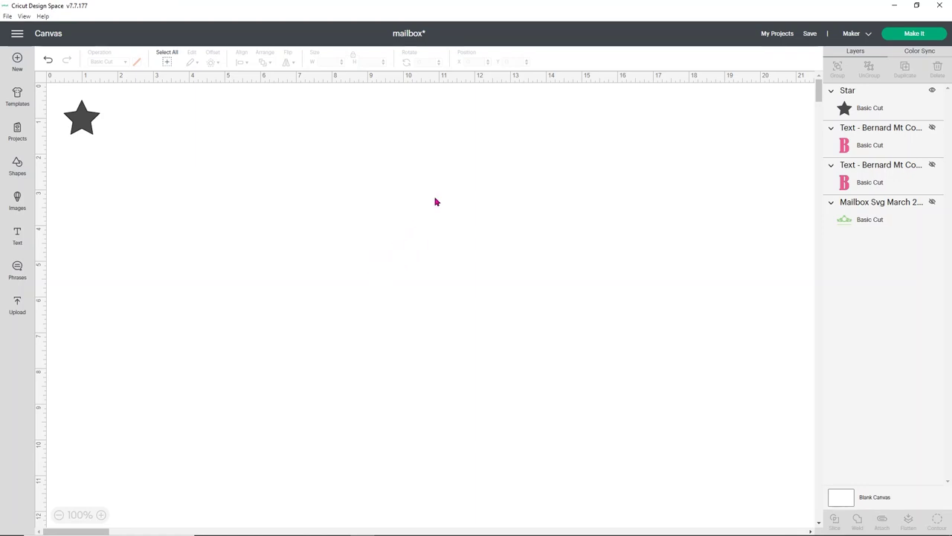
click(80, 131)
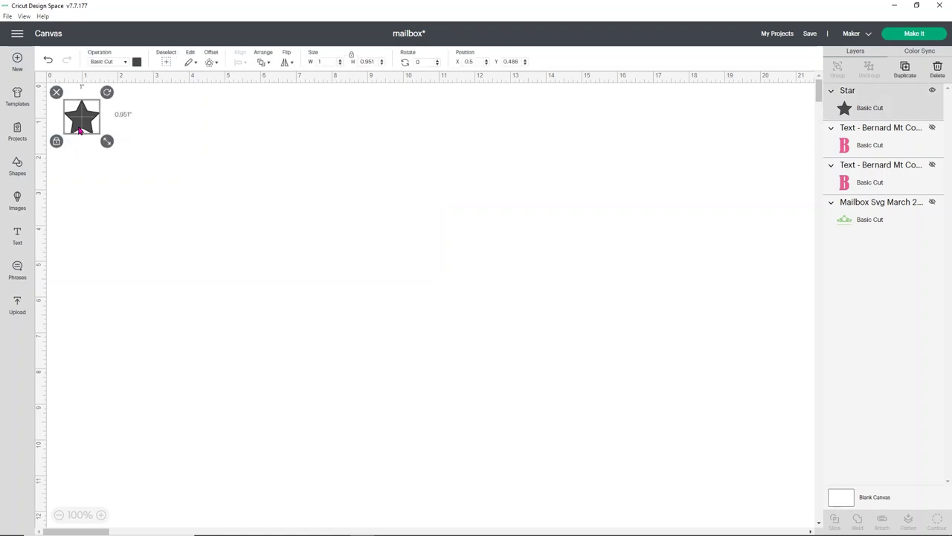
key(Delete)
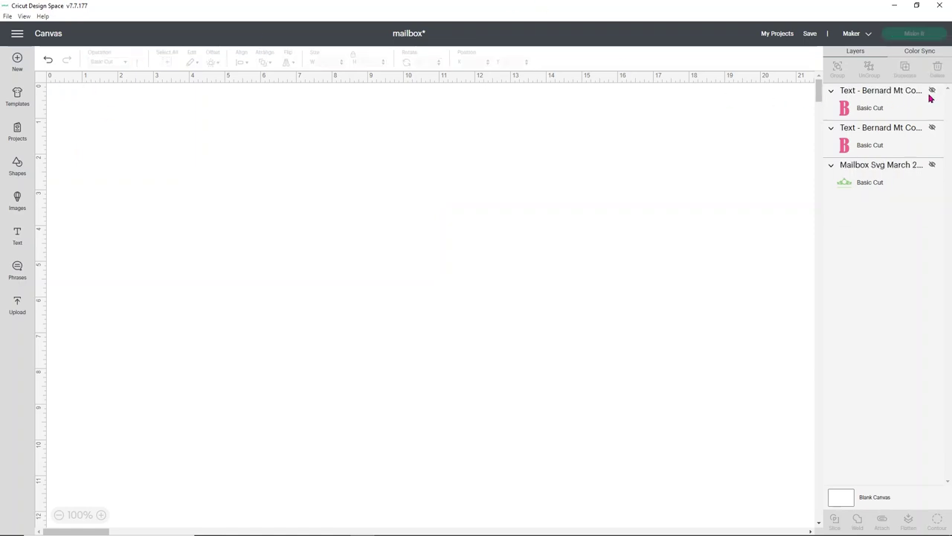
Unhide both text layers and the mailbox artwork layer on the canvas
click(932, 91)
click(932, 128)
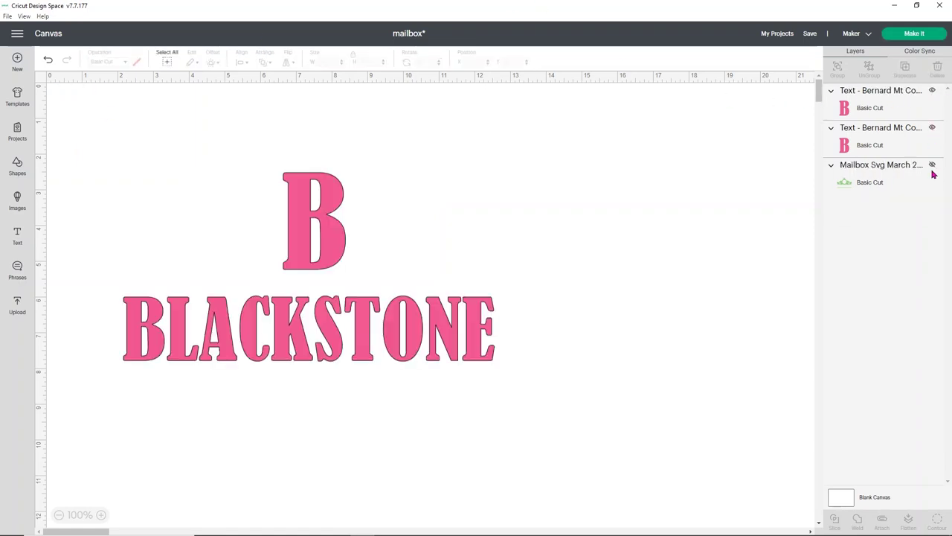
click(933, 165)
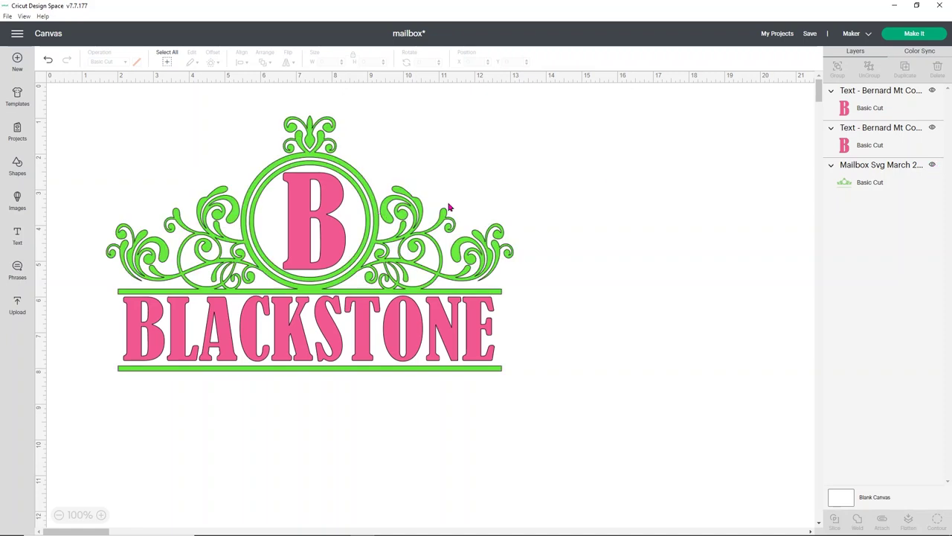
Start the cut preparation and arrange the pink mat with the surname in its upper-left corner and the letter "B" just below at the right edge
click(896, 41)
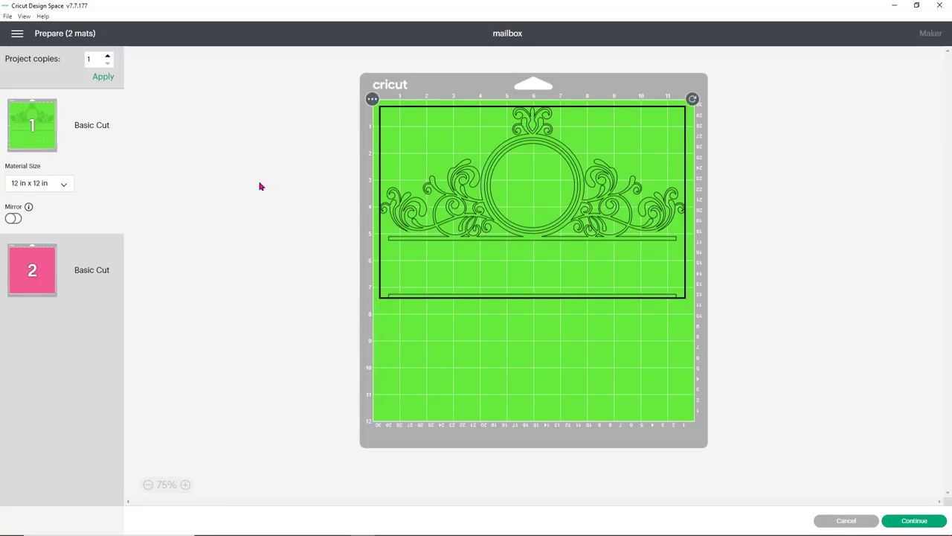
click(38, 277)
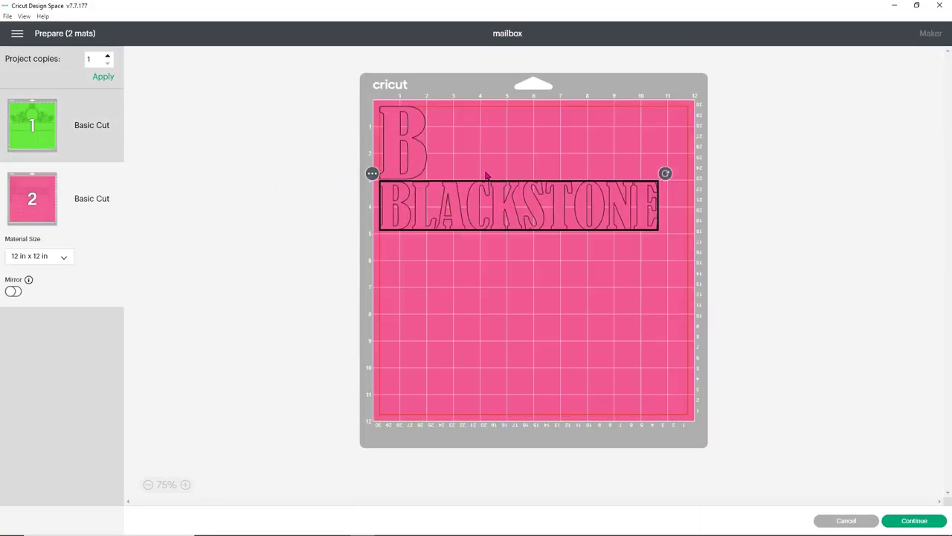
drag(485, 192, 435, 136)
drag(399, 167, 674, 212)
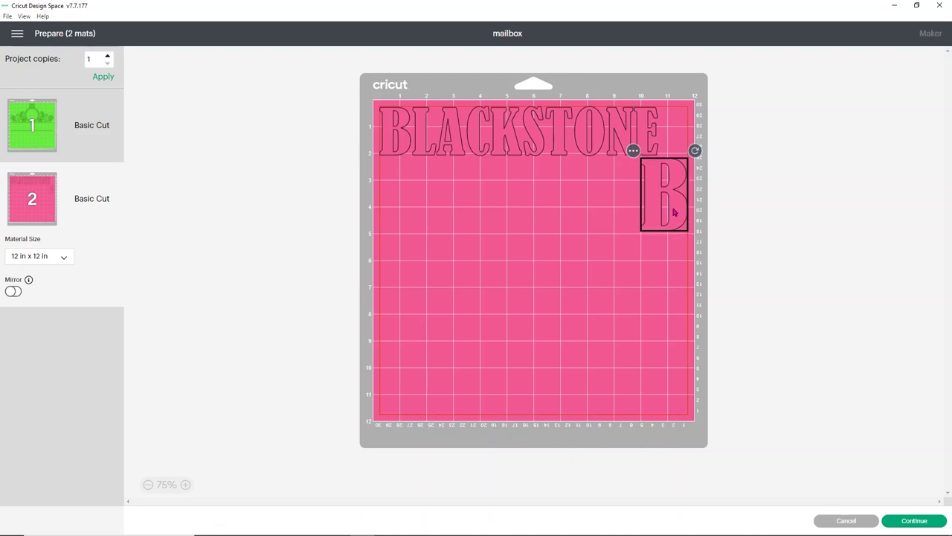
click(386, 250)
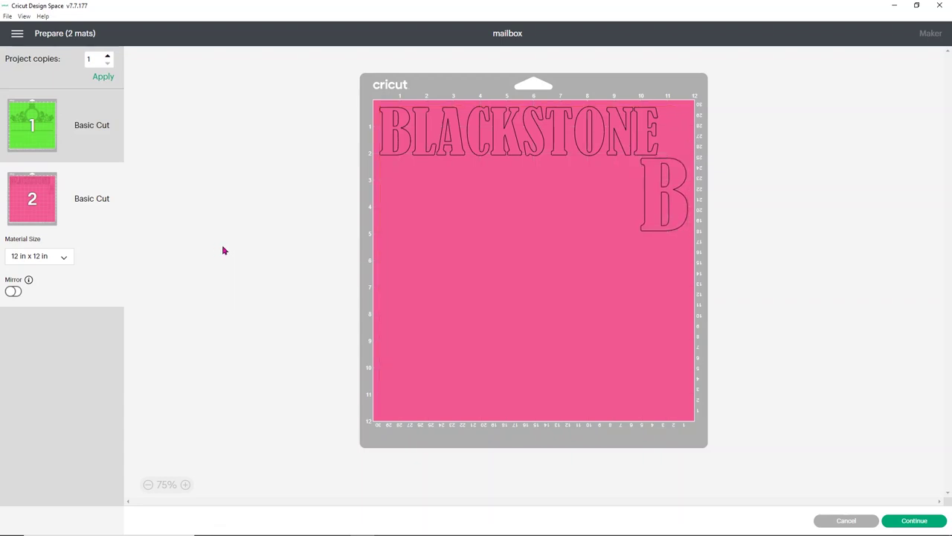
Return to the green mat, continue to the cutting setup and set the base material to Vinyl
click(71, 127)
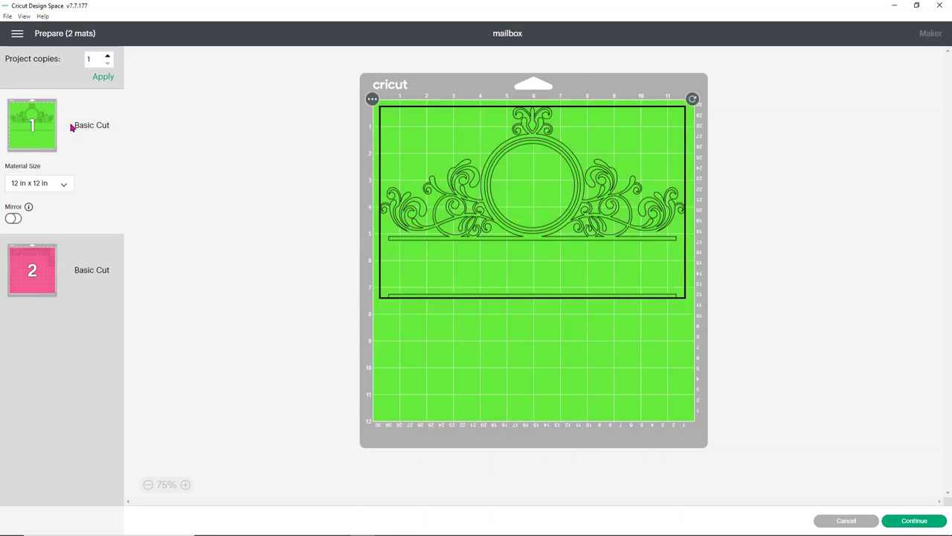
click(895, 521)
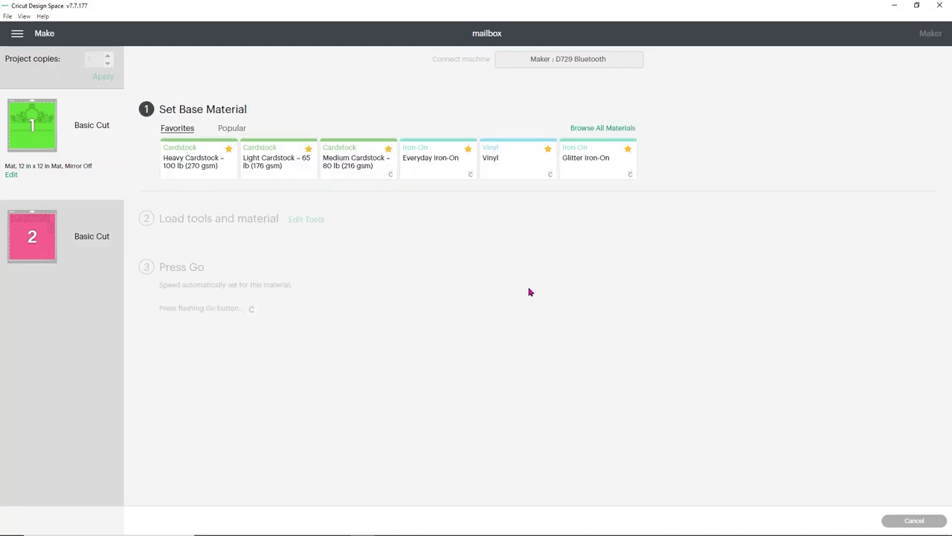
click(509, 171)
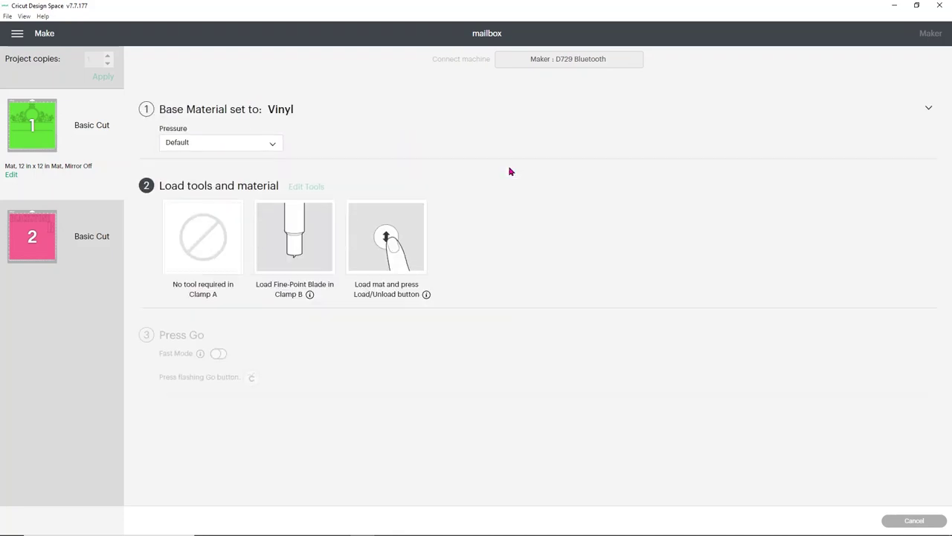